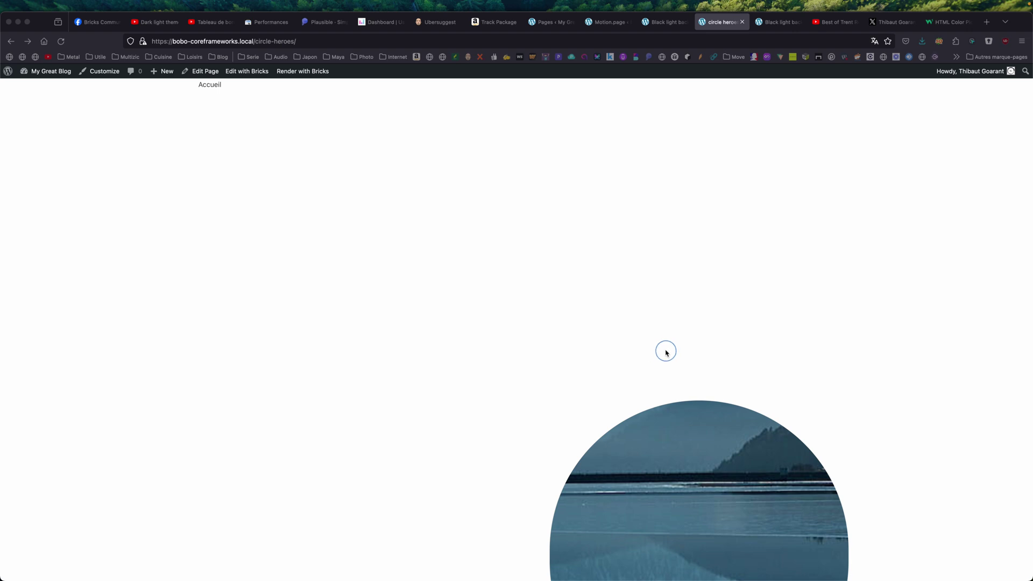
# Open the builder for the empty black-light-background page.
pyautogui.scroll(-10, 649, 349)
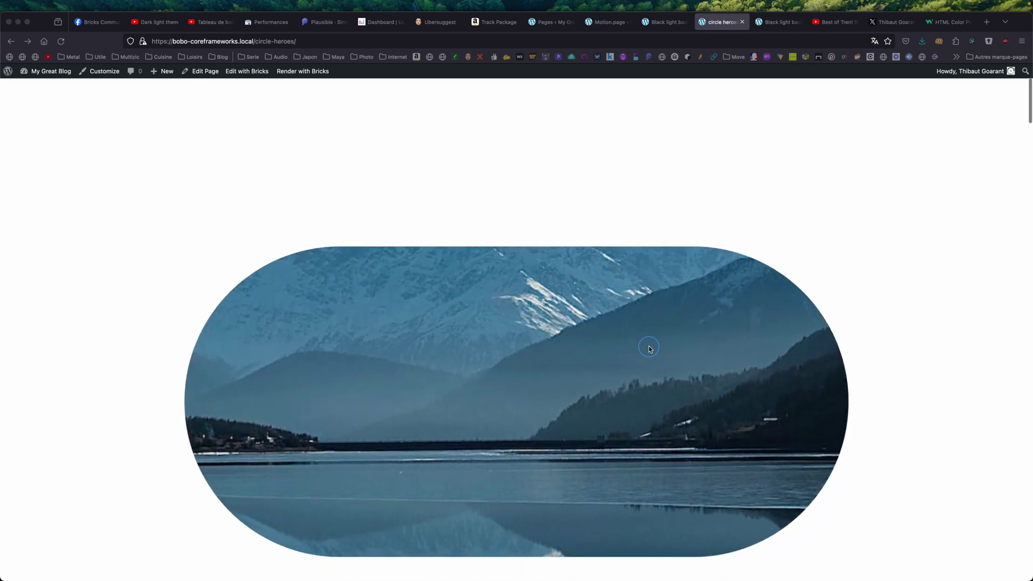
pyautogui.scroll(-5, 649, 348)
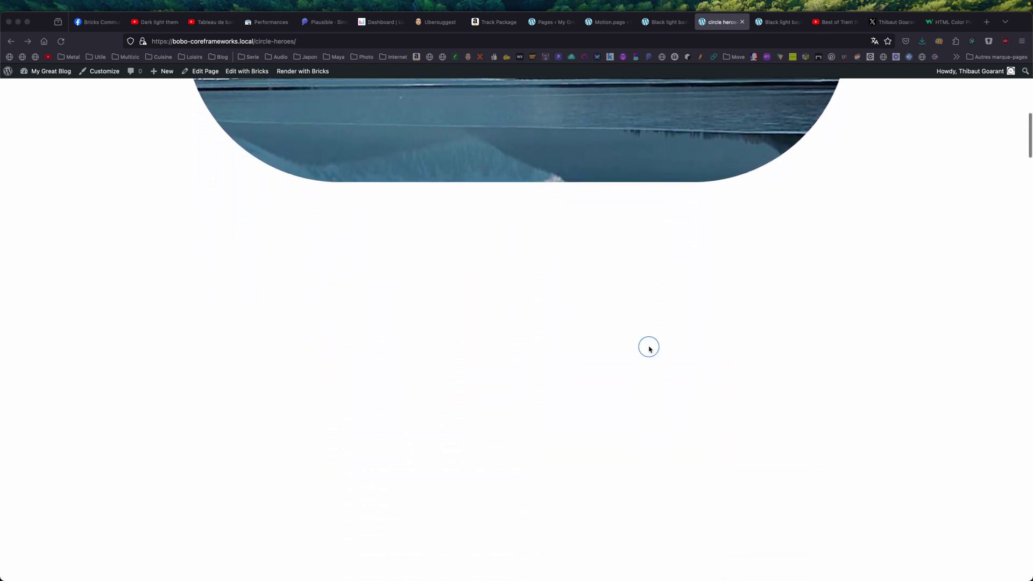
pyautogui.scroll(-5, 649, 349)
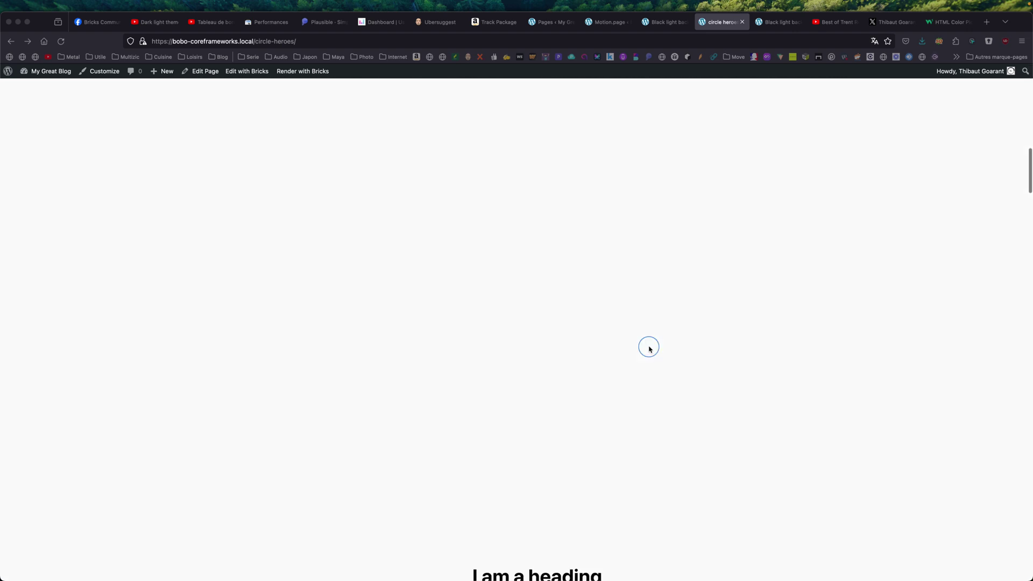
pyautogui.scroll(-5, 649, 348)
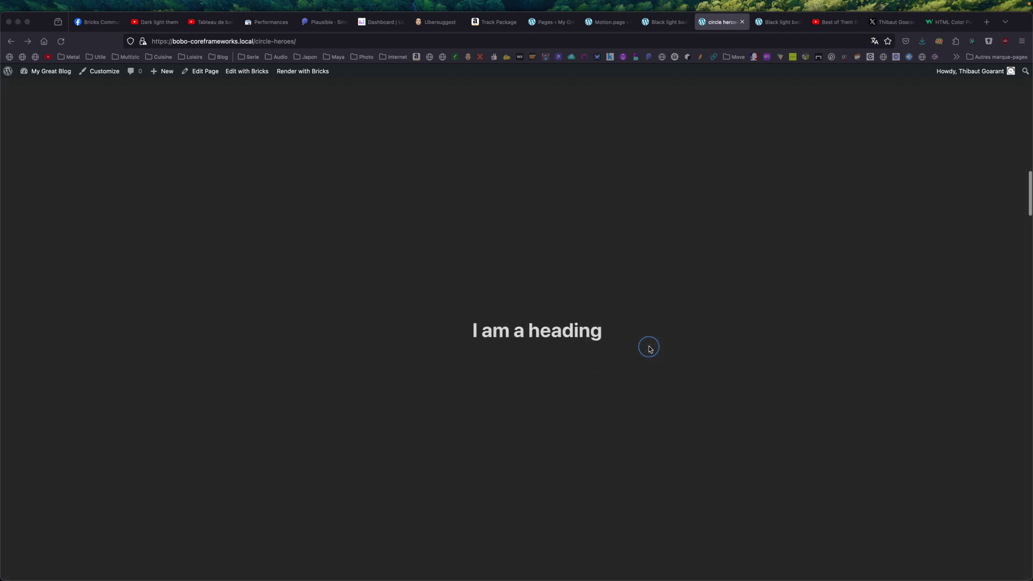
pyautogui.scroll(-4, 648, 348)
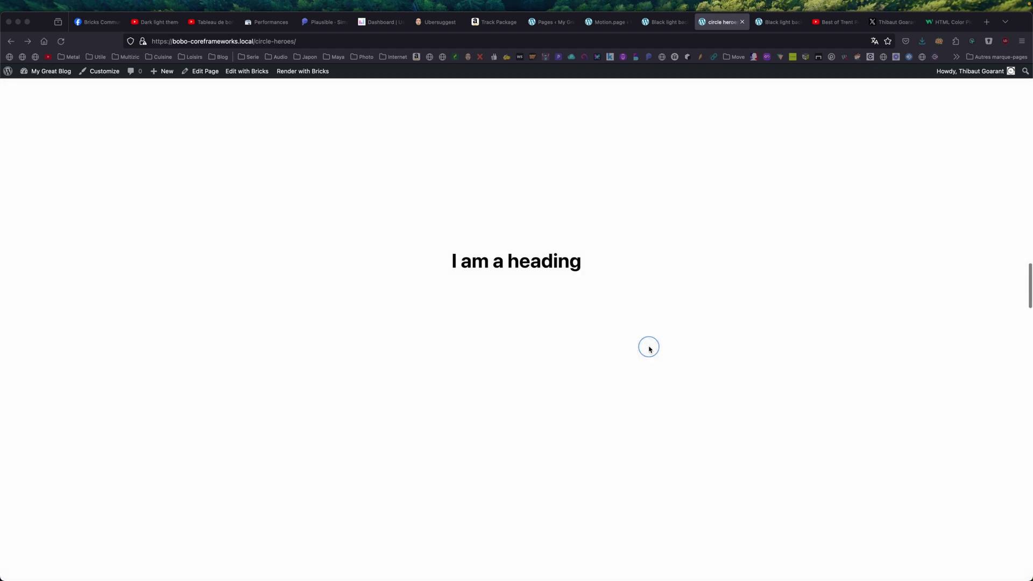
pyautogui.scroll(-4, 649, 349)
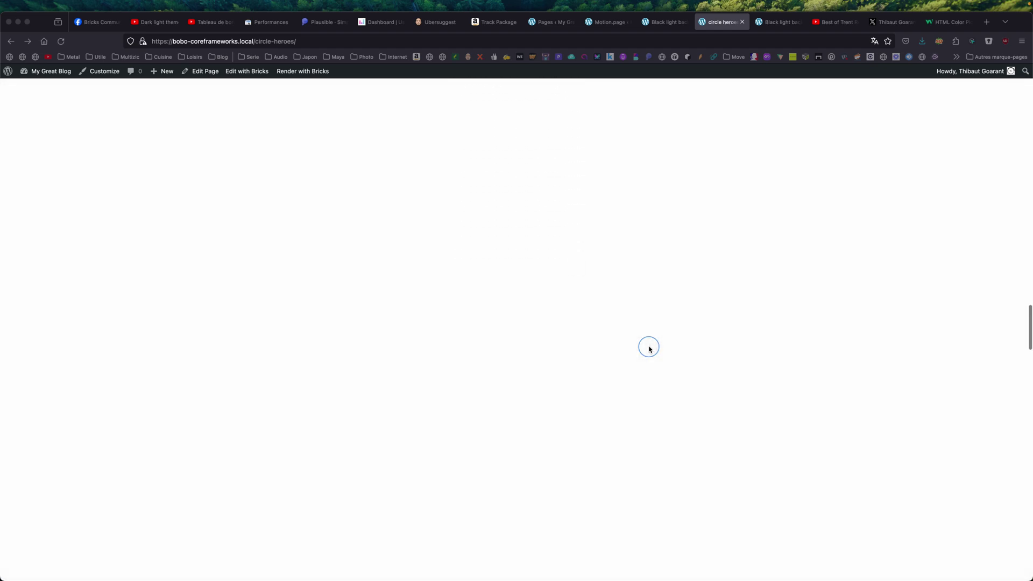
pyautogui.scroll(-5, 648, 347)
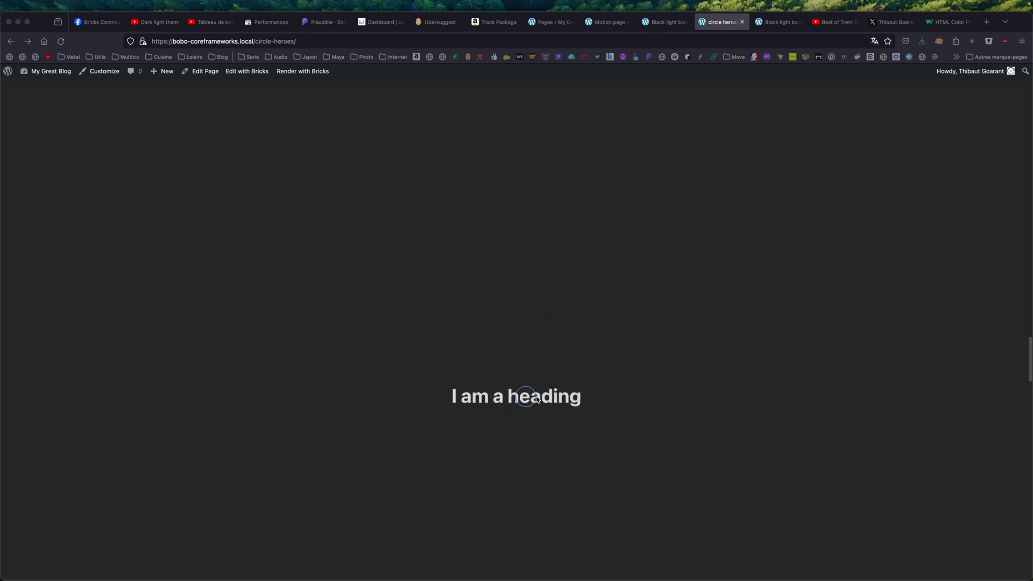
pyautogui.scroll(-5, 649, 399)
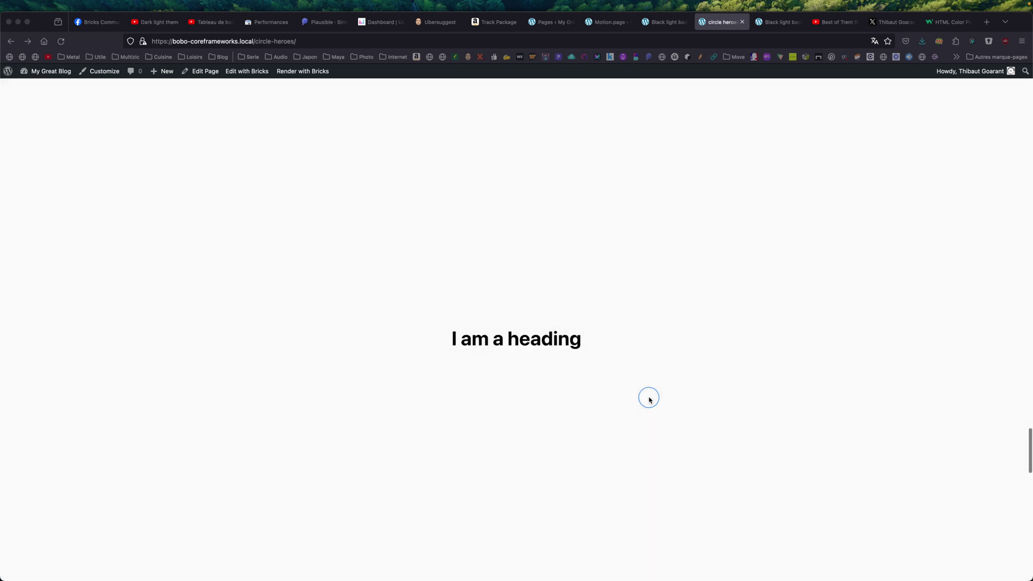
pyautogui.scroll(-5, 650, 399)
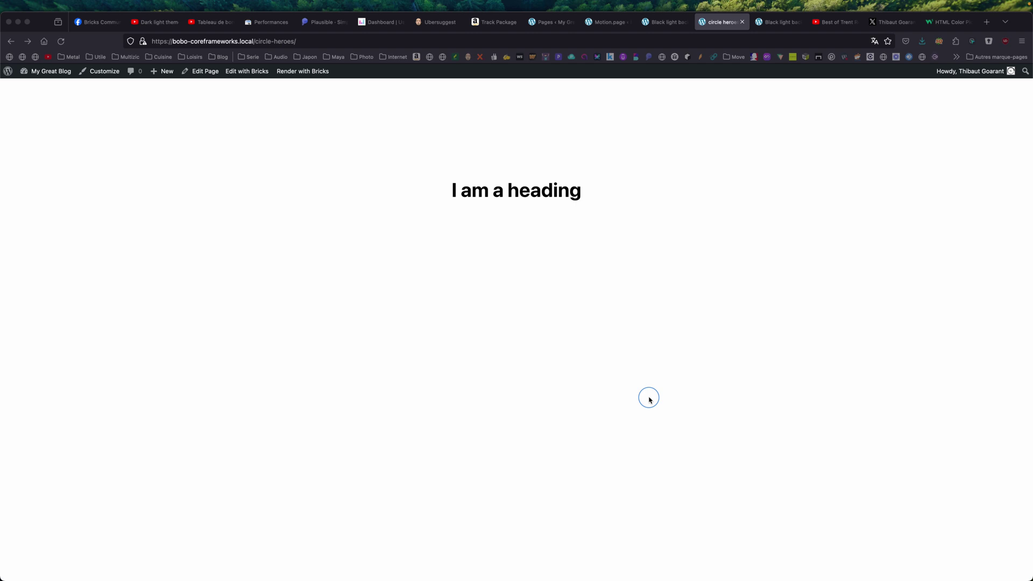
pyautogui.scroll(1, 638, 366)
pyautogui.click(667, 22)
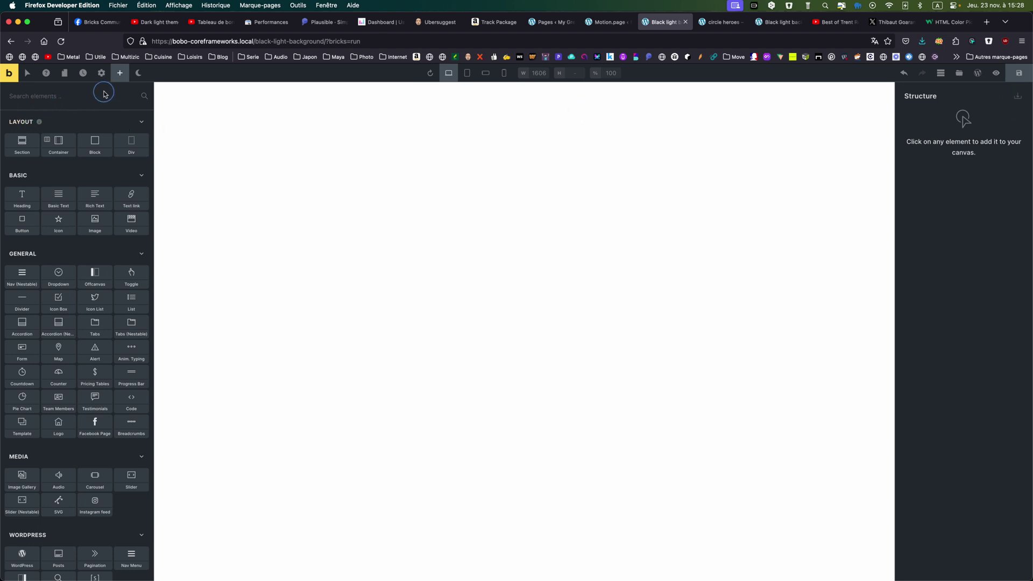
# Add a Section whose Container holds an 'I am a heading' Heading, then select the Section.
pyautogui.click(22, 143)
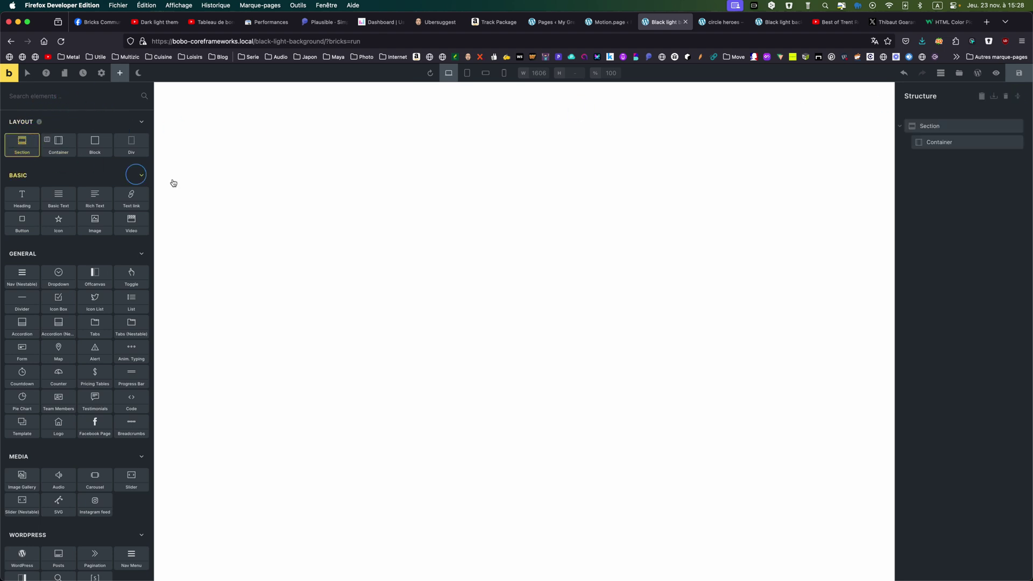
pyautogui.click(934, 142)
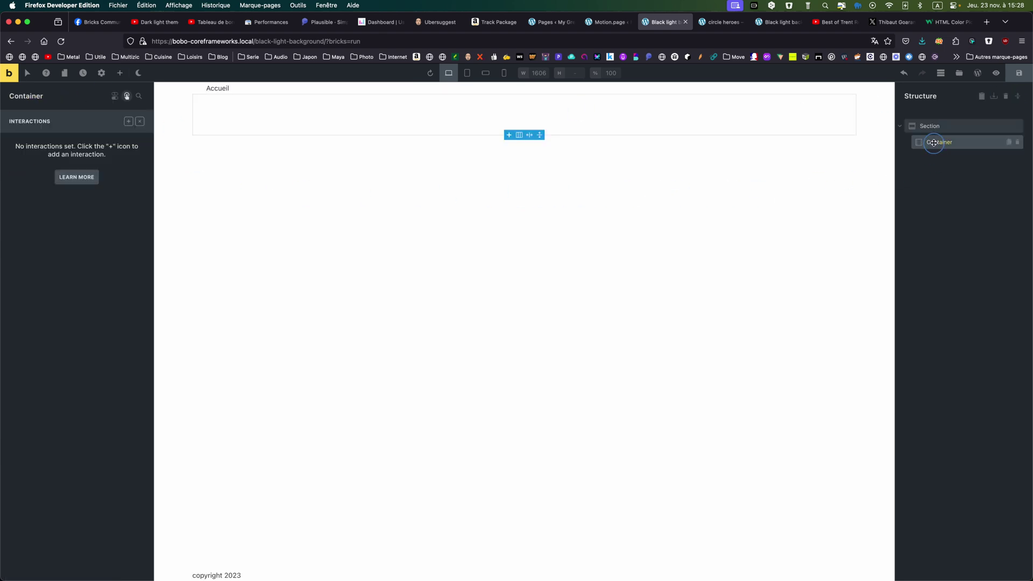
pyautogui.click(121, 74)
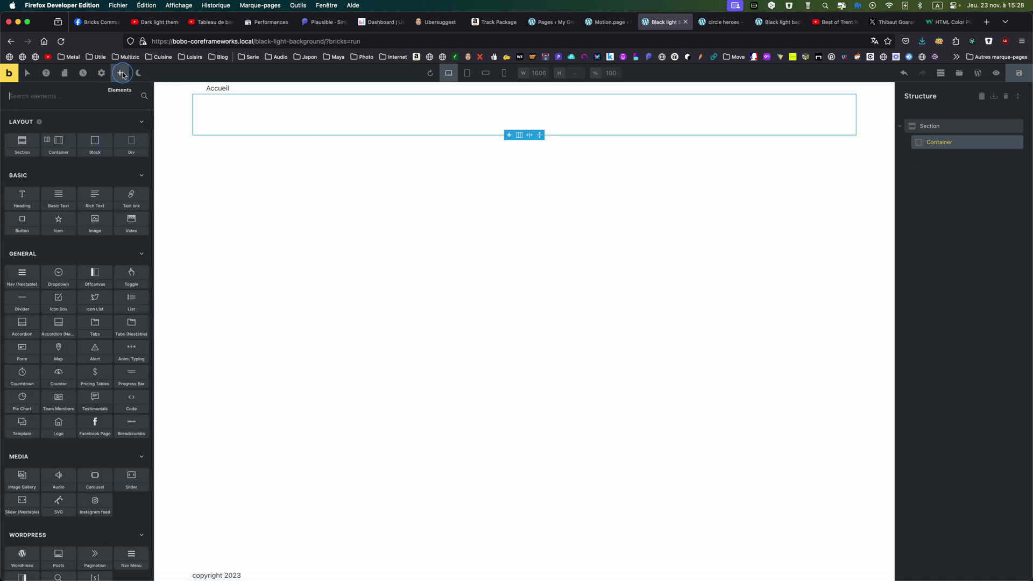
pyautogui.click(25, 219)
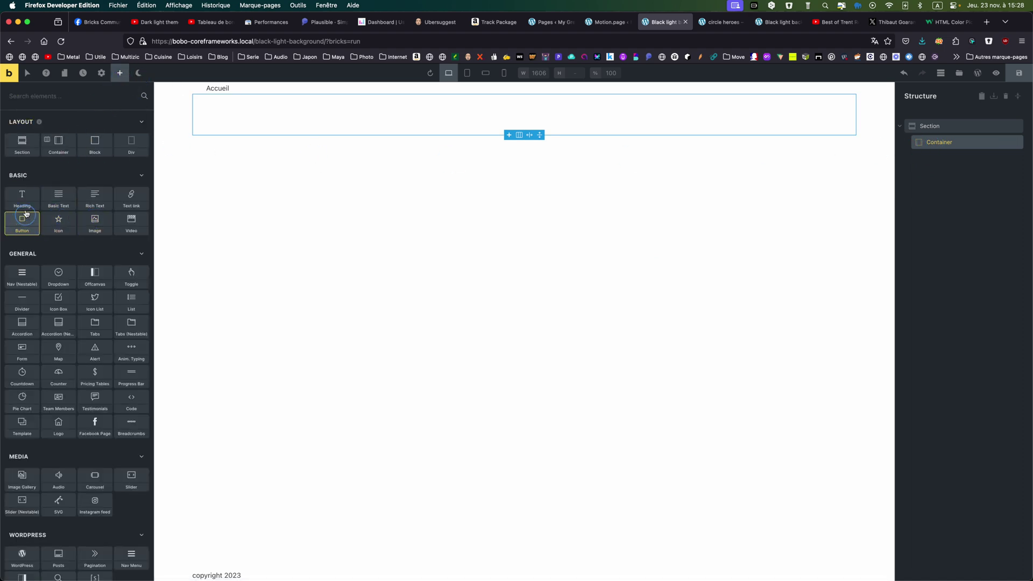
pyautogui.click(22, 198)
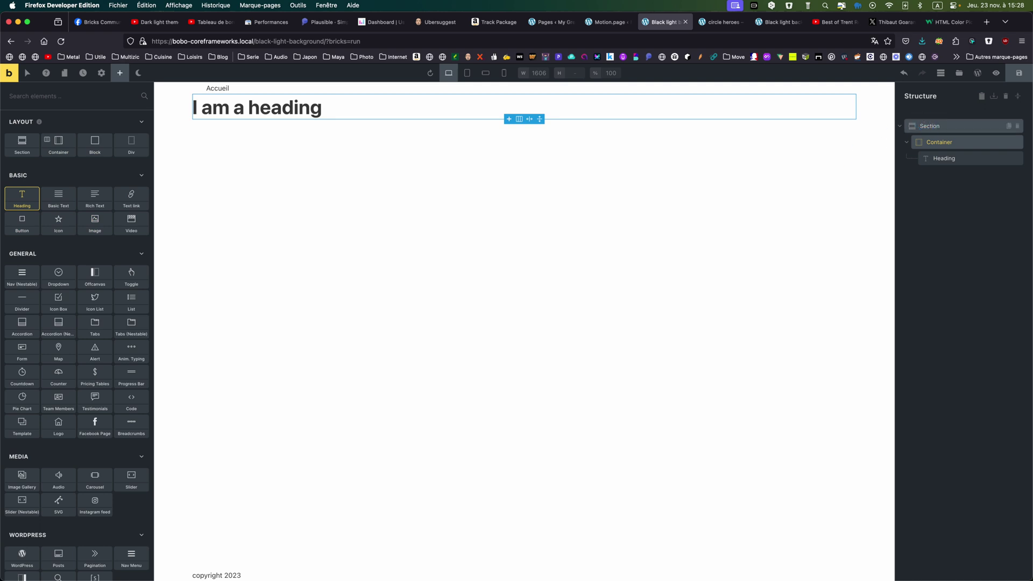
pyautogui.click(915, 126)
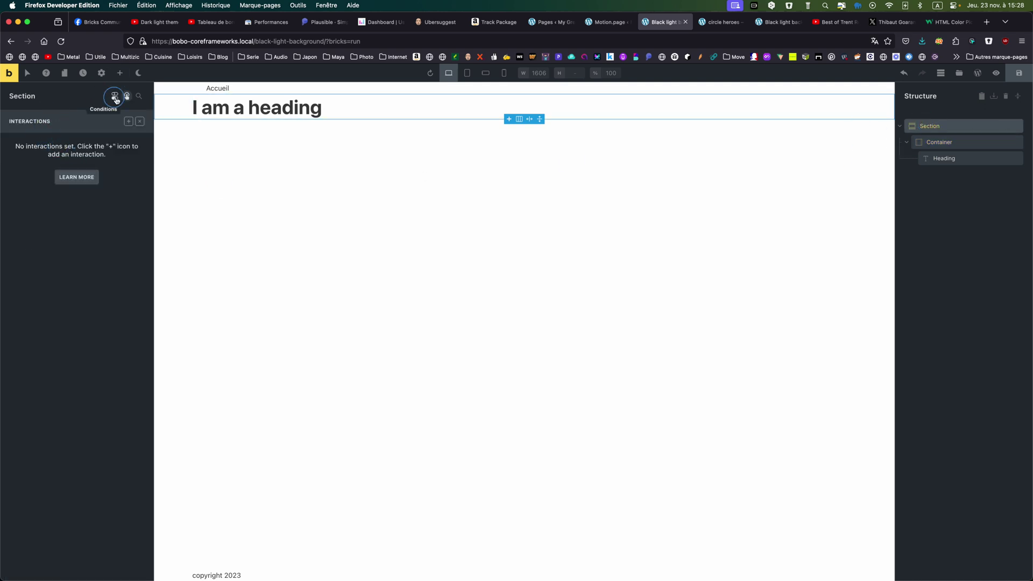
pyautogui.click(140, 121)
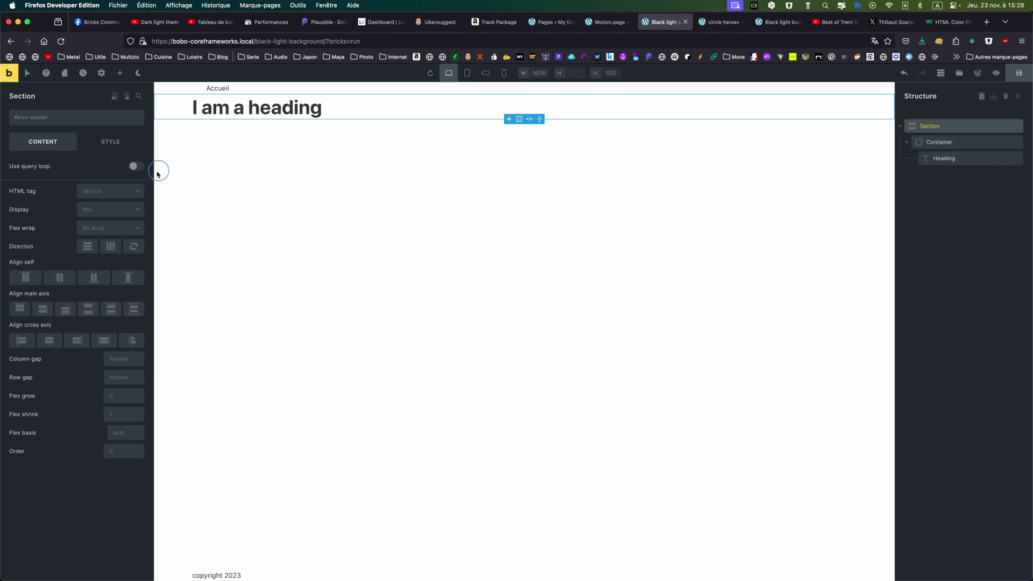
# Set the Section's height to 100svh and save.
pyautogui.click(121, 141)
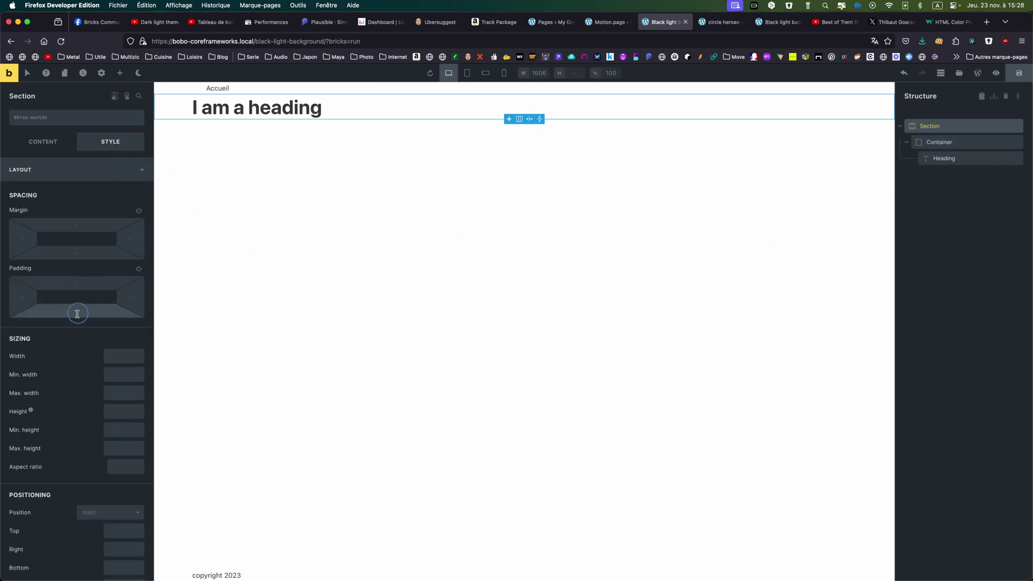
pyautogui.click(113, 407)
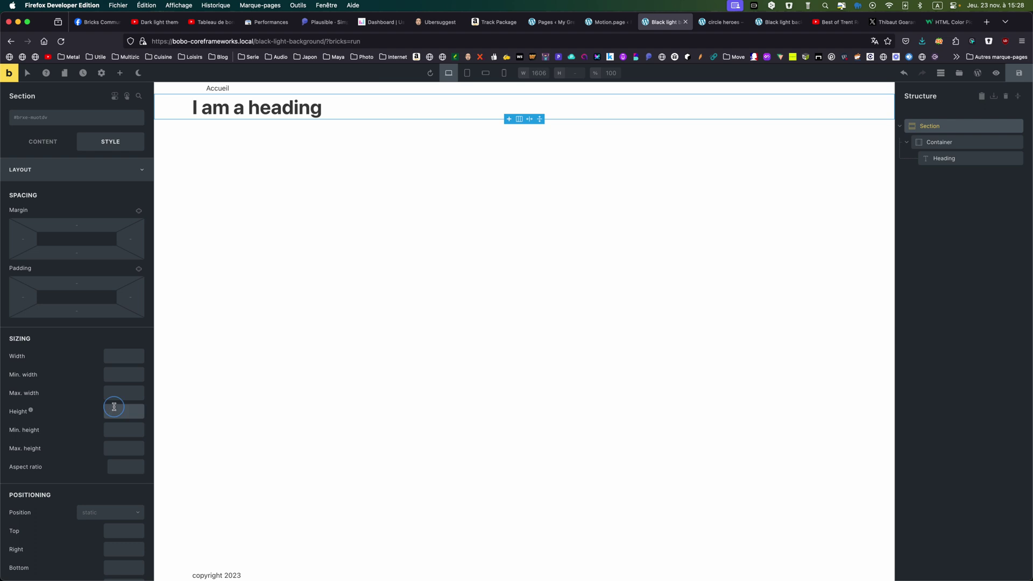
pyautogui.write('100')
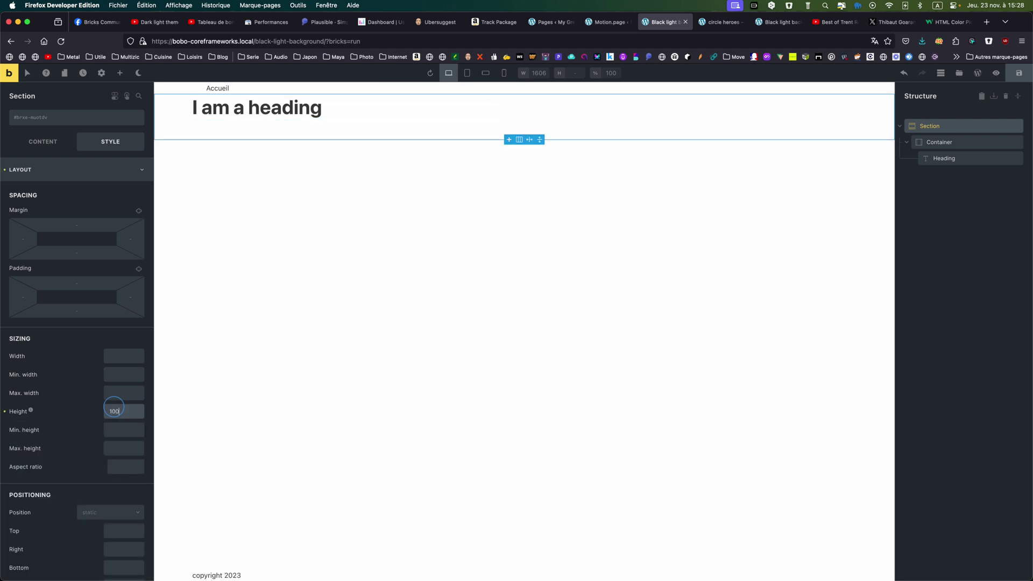
pyautogui.write('svh')
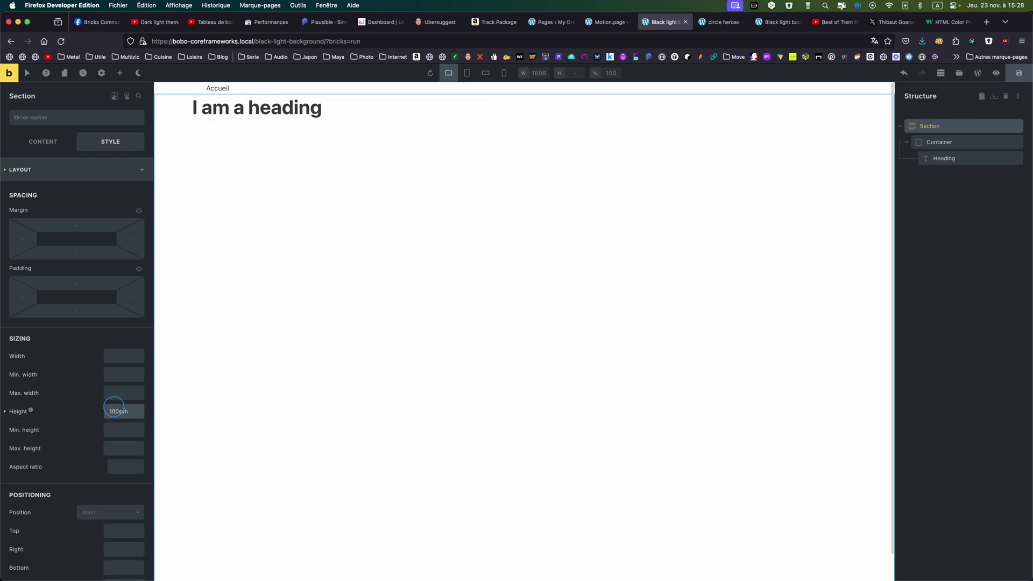
pyautogui.click(1020, 72)
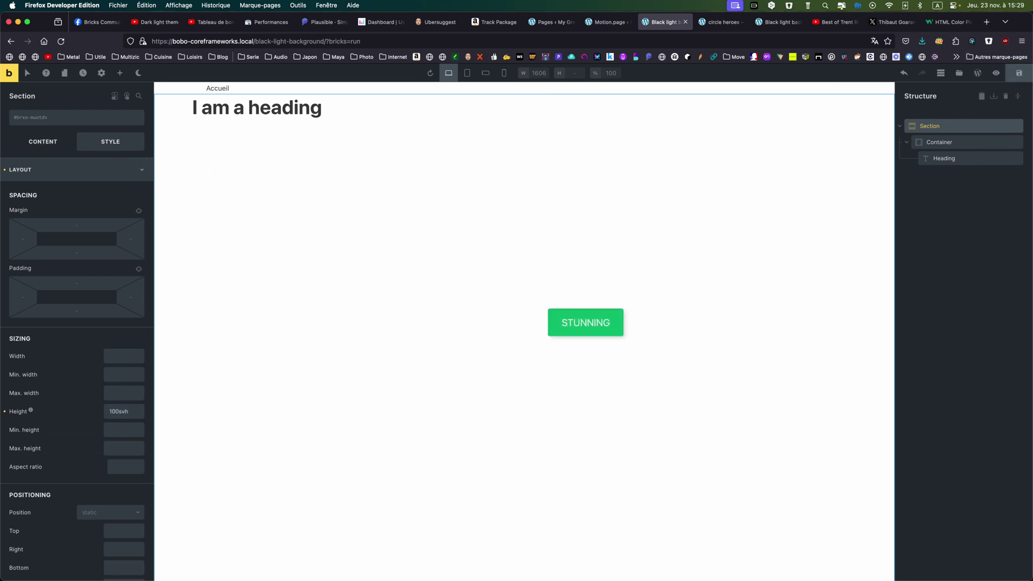
# Centre the Section on the main axis and the Container on the cross axis, then save.
pyautogui.click(43, 141)
pyautogui.click(43, 309)
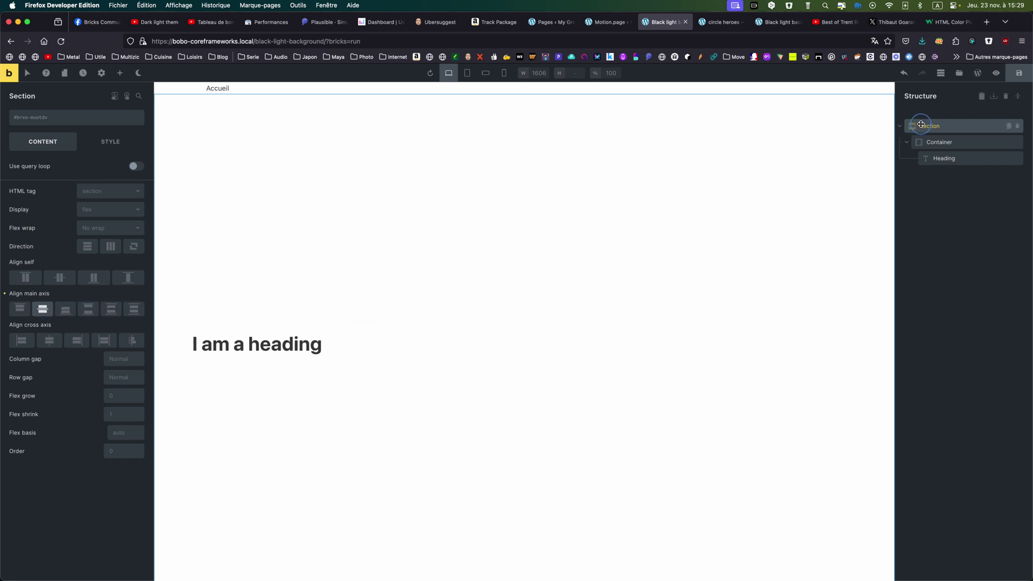
pyautogui.click(939, 143)
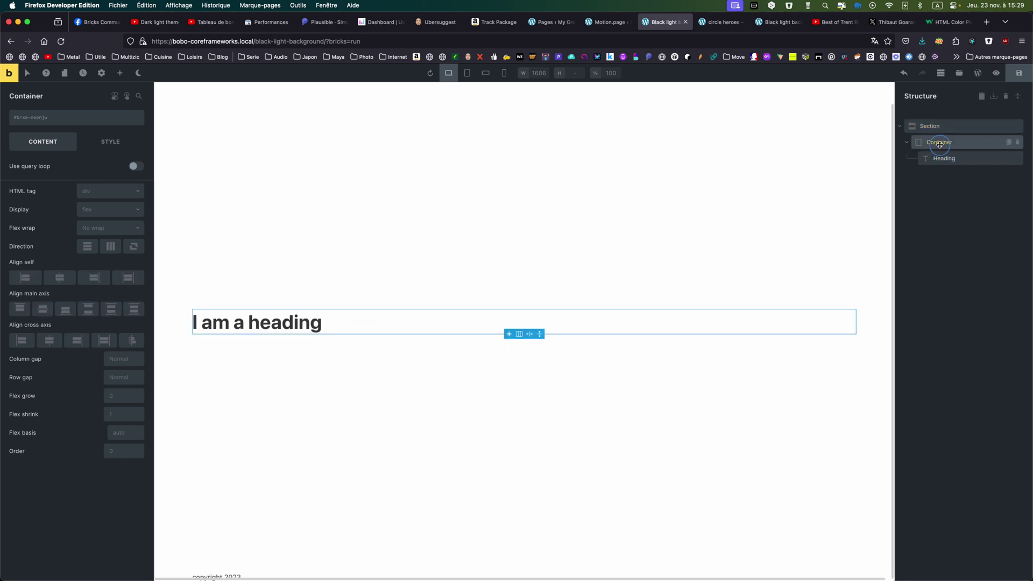
pyautogui.click(50, 339)
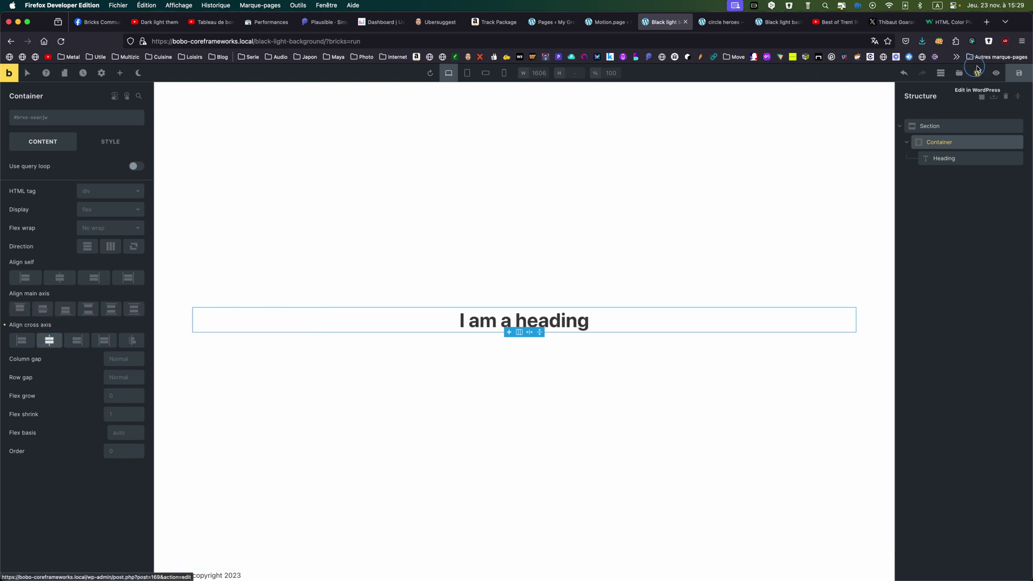
pyautogui.click(1021, 74)
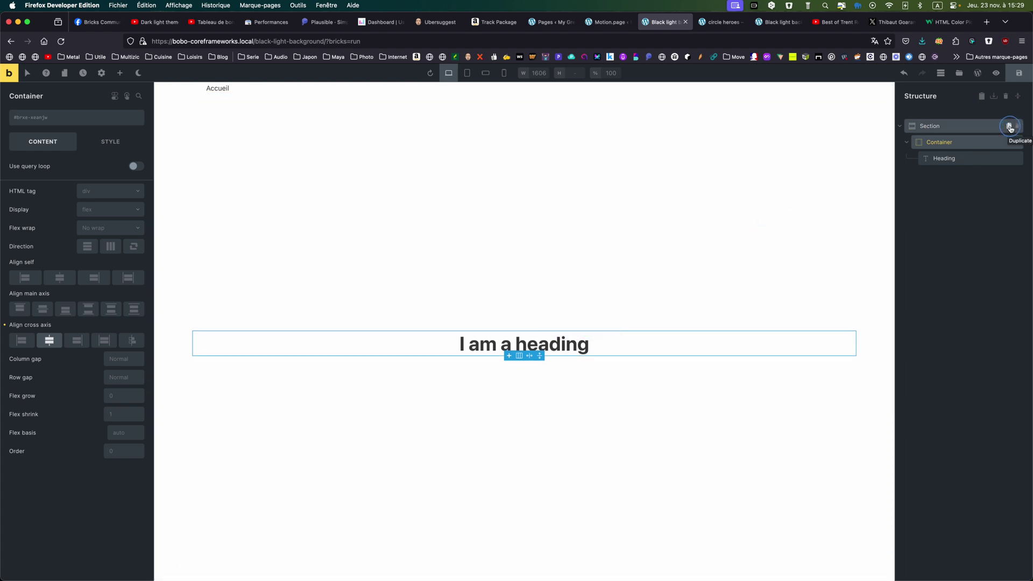
# Duplicate the heading Section three times to make four identical sections.
pyautogui.click(1010, 127)
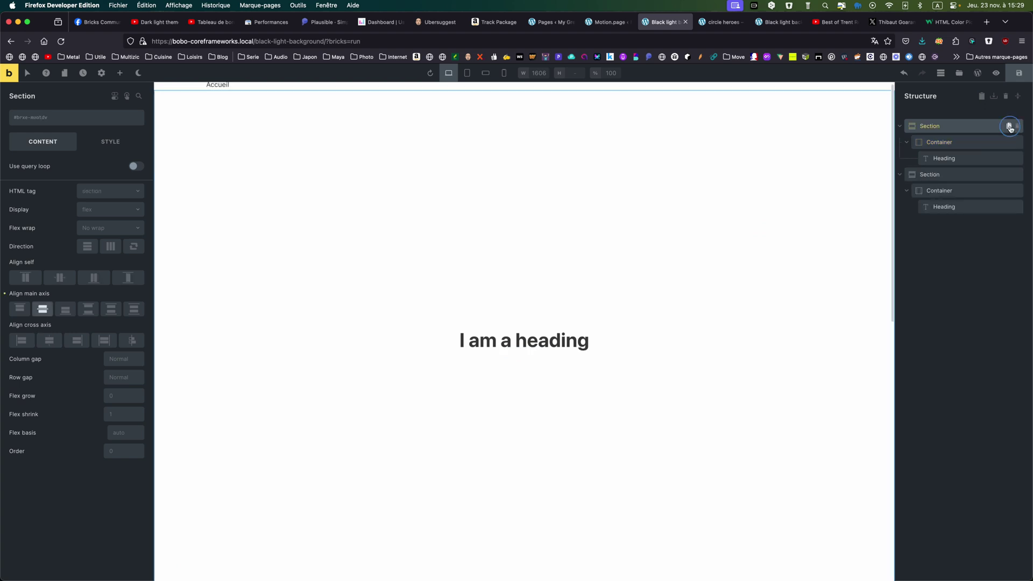
pyautogui.click(1010, 127)
pyautogui.click(1010, 127)
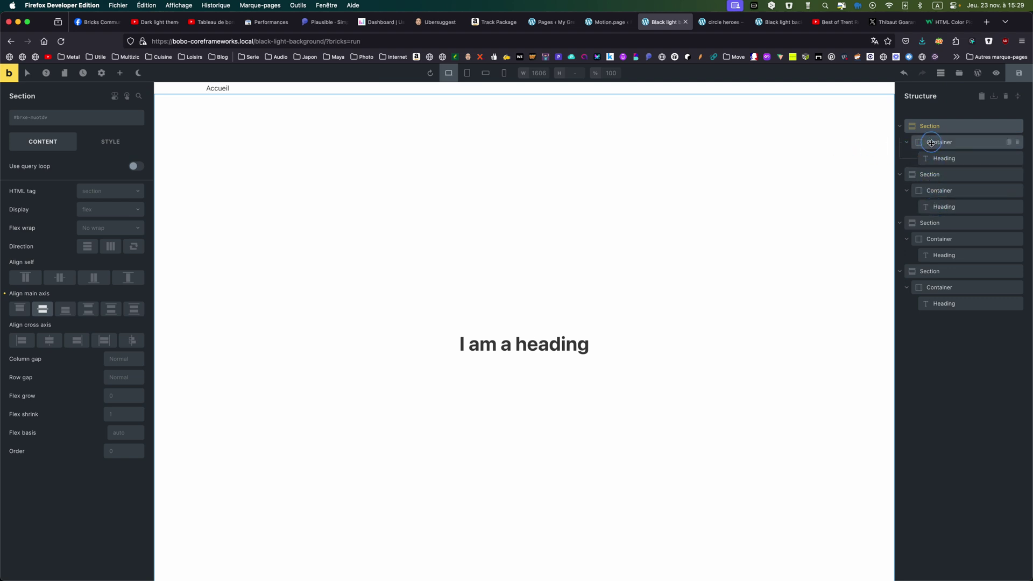
# Give the second heading the .turn-dark class and the third heading .turn-light.
pyautogui.click(935, 206)
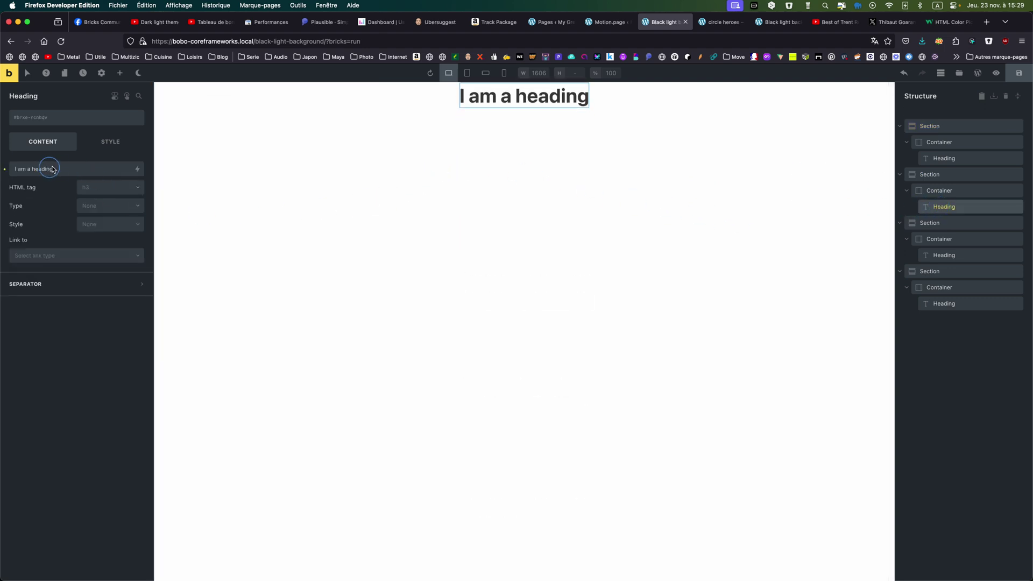
pyautogui.click(59, 119)
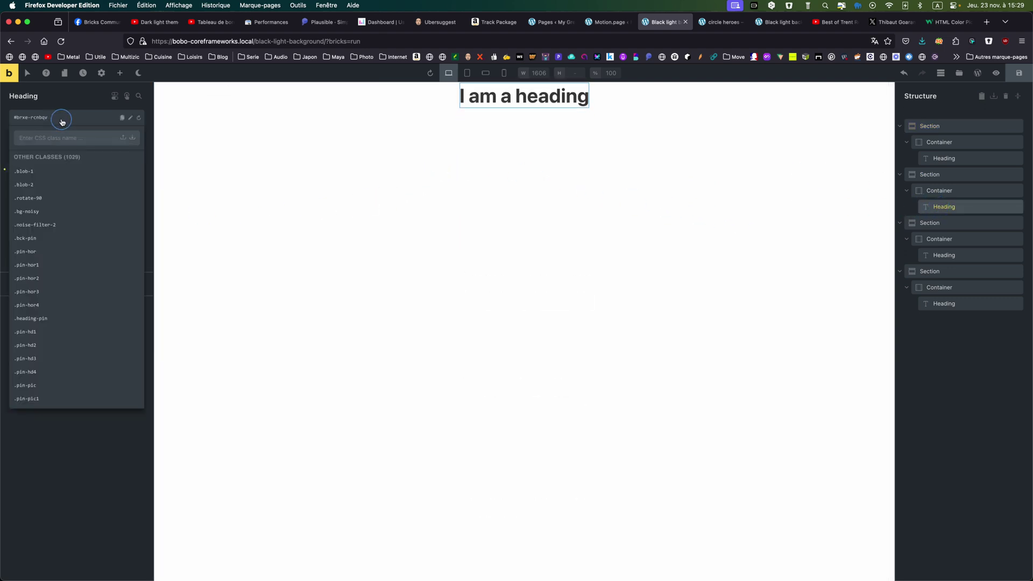
pyautogui.write('turn')
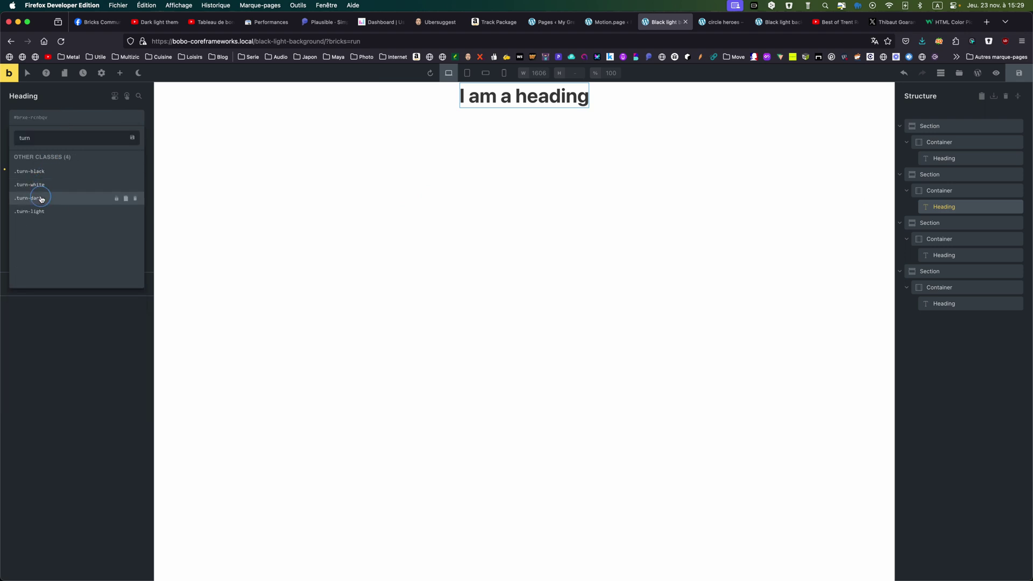
pyautogui.click(41, 198)
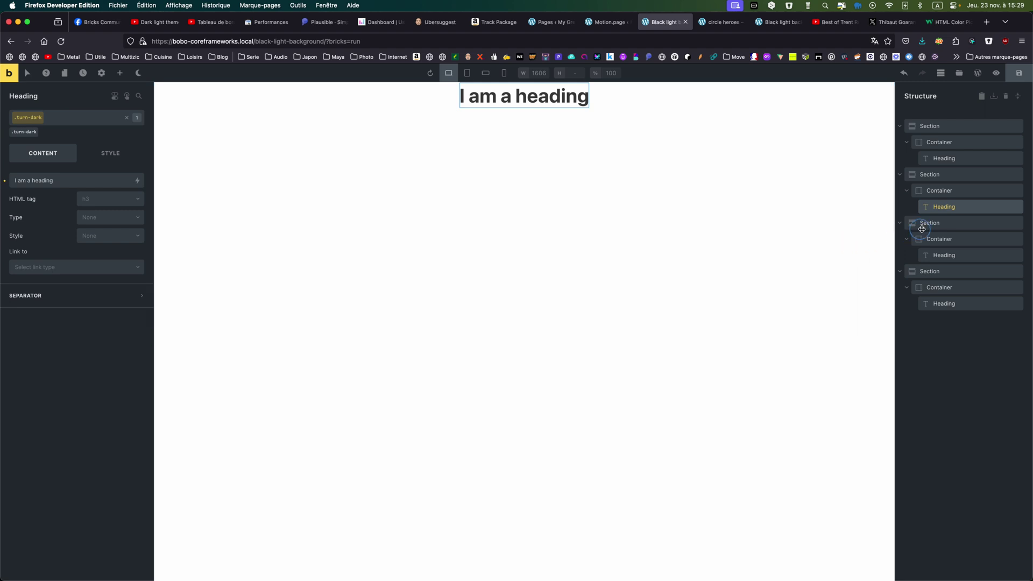
pyautogui.click(945, 255)
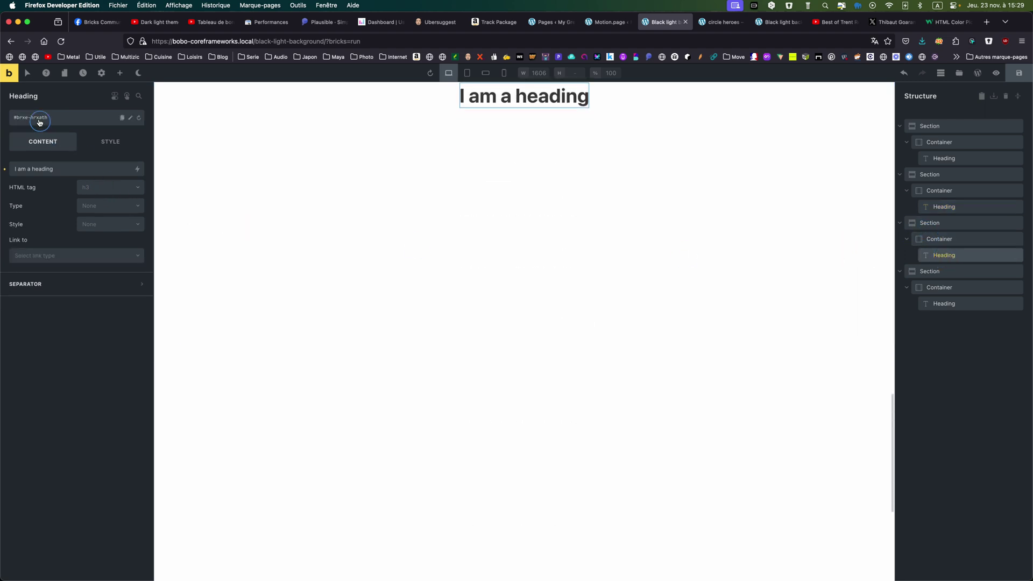
pyautogui.click(36, 116)
pyautogui.write('turn')
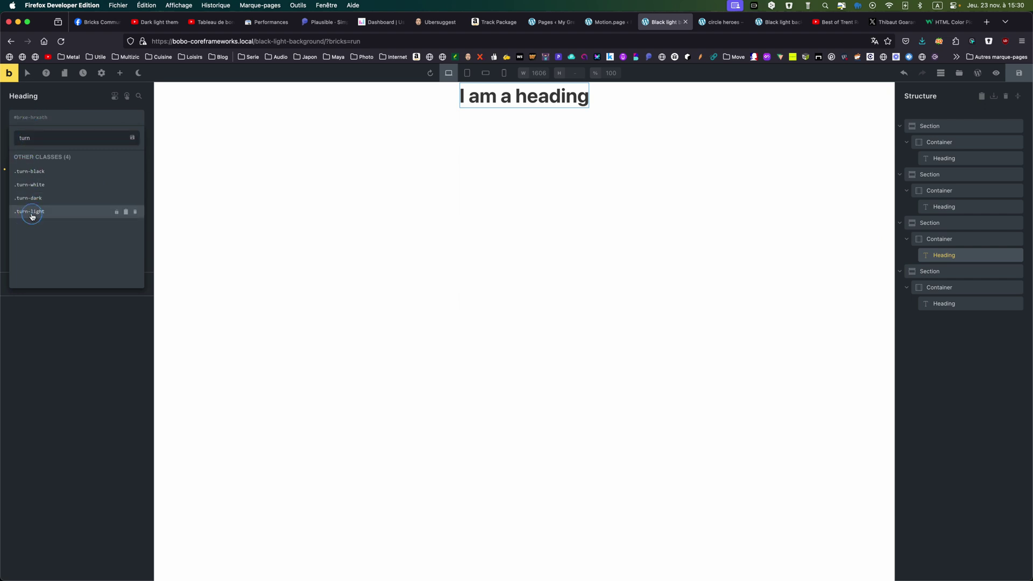
pyautogui.click(31, 212)
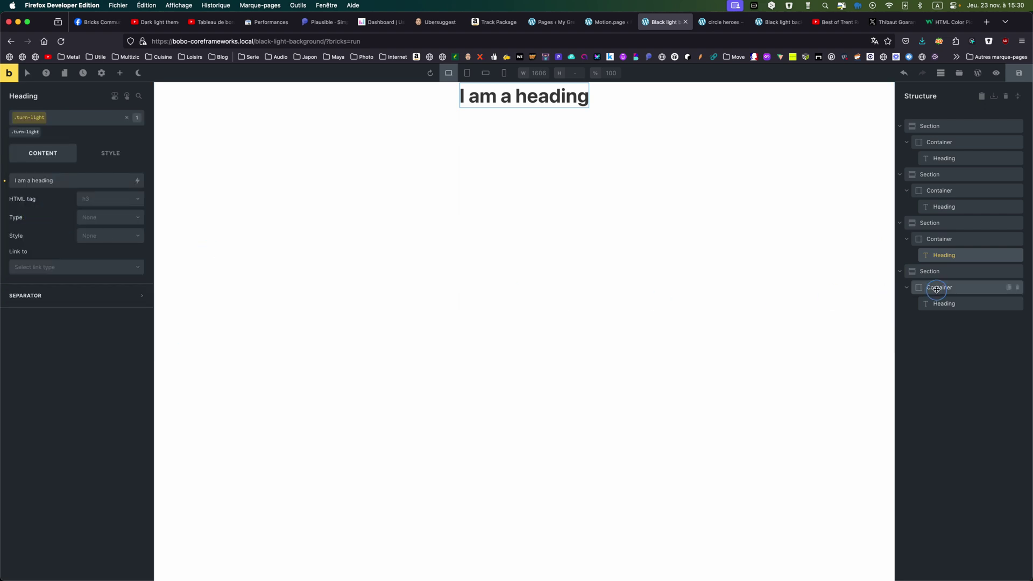
# Give the fourth heading the .turn-dark class and save the page.
pyautogui.click(944, 302)
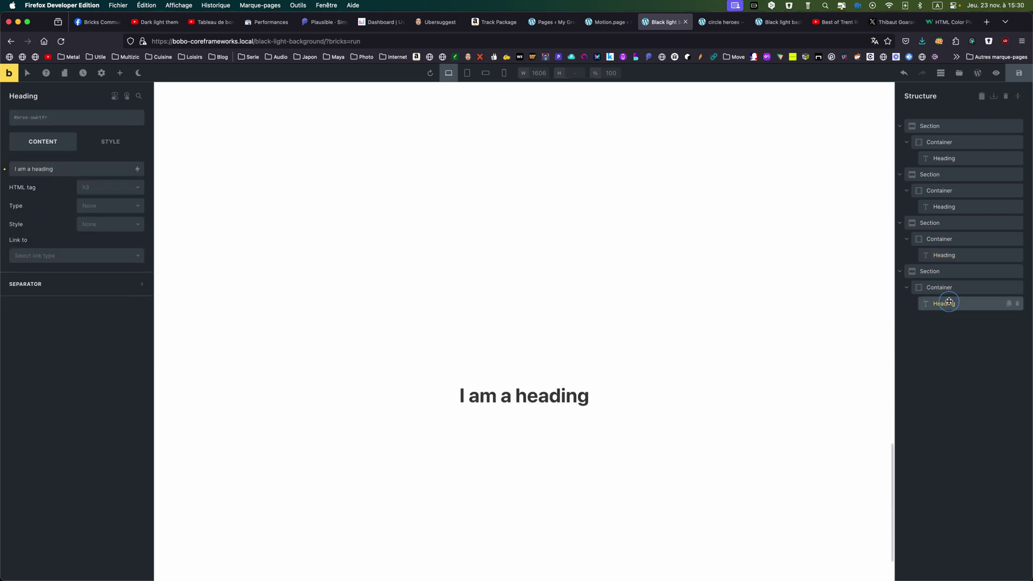
pyautogui.click(53, 114)
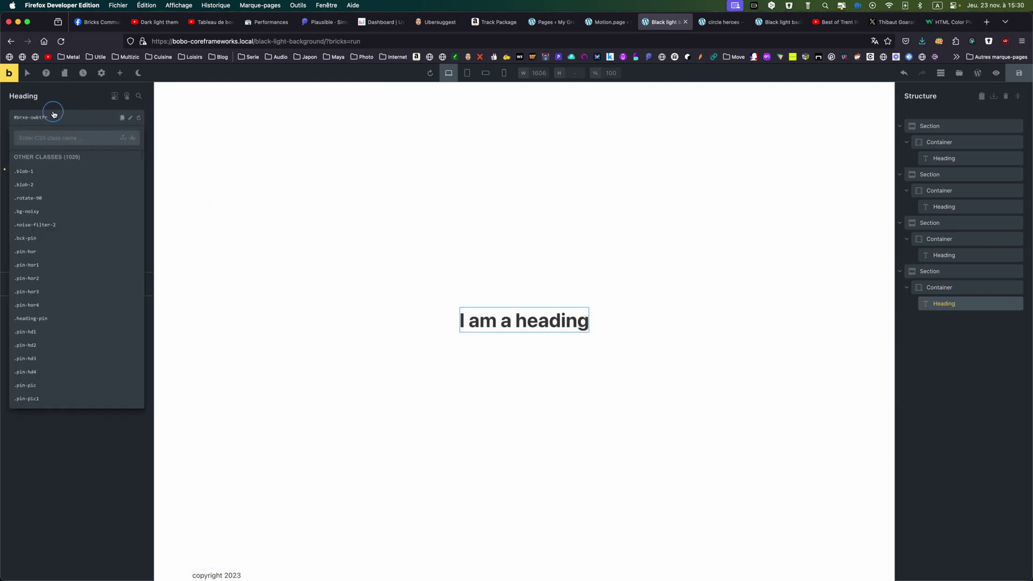
pyautogui.write('turn')
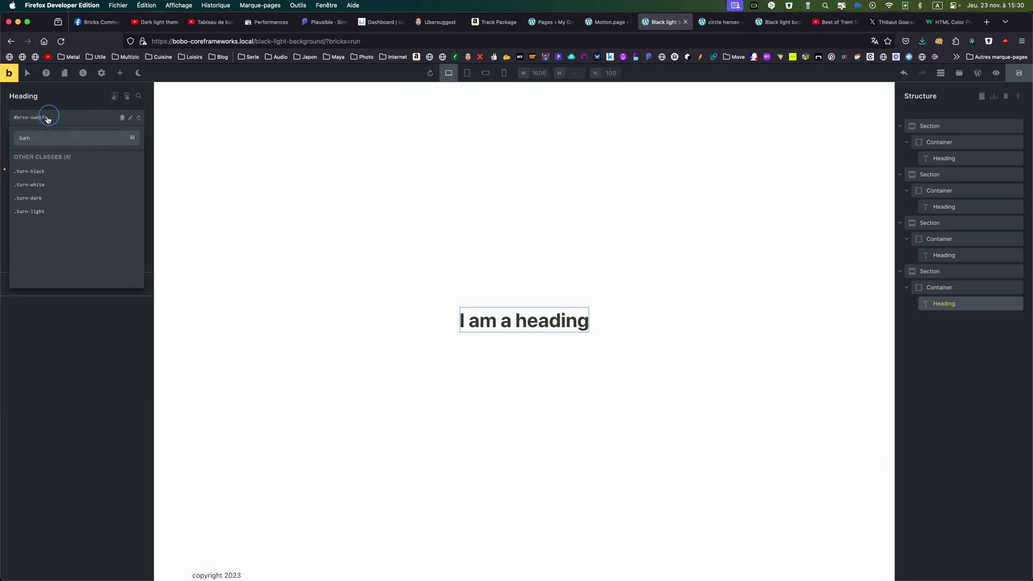
pyautogui.click(42, 200)
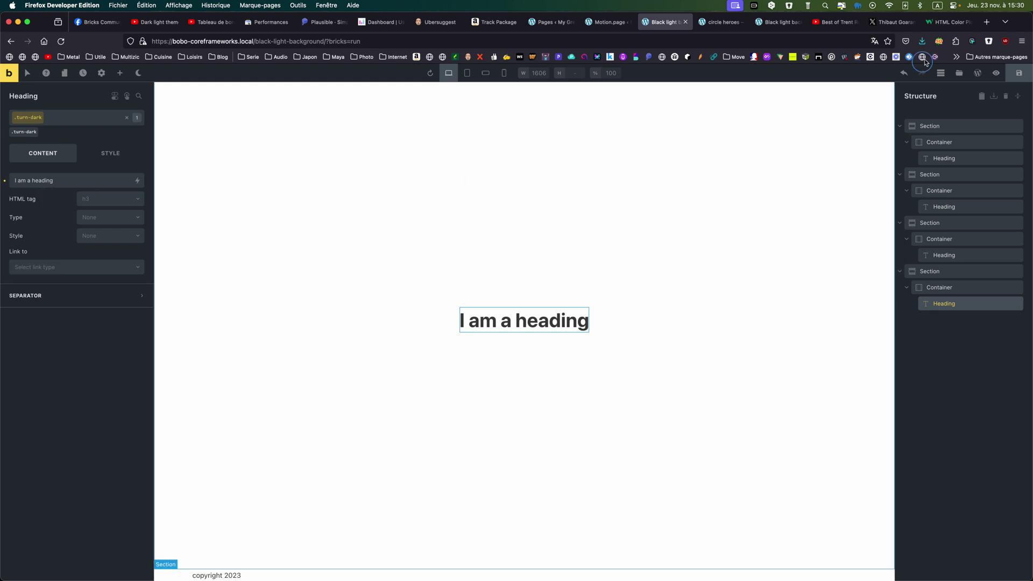
pyautogui.click(1016, 74)
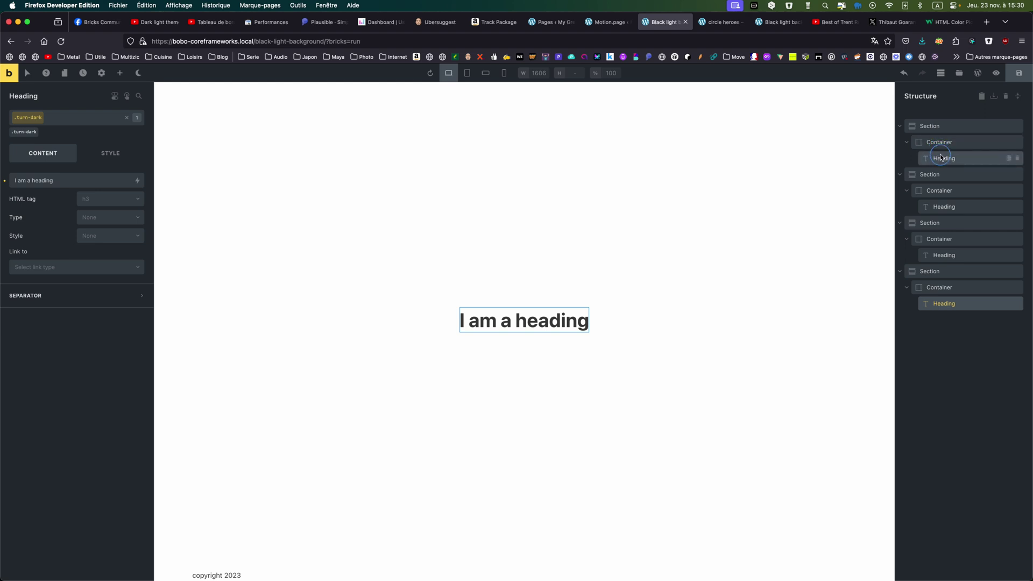
# Give the first heading the .turn-light class.
pyautogui.click(941, 158)
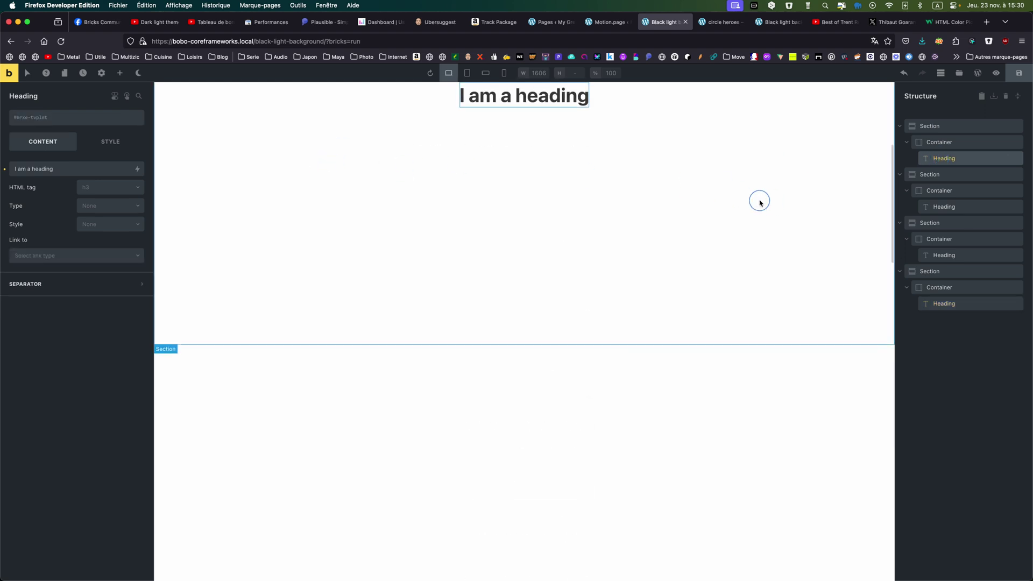
pyautogui.click(48, 120)
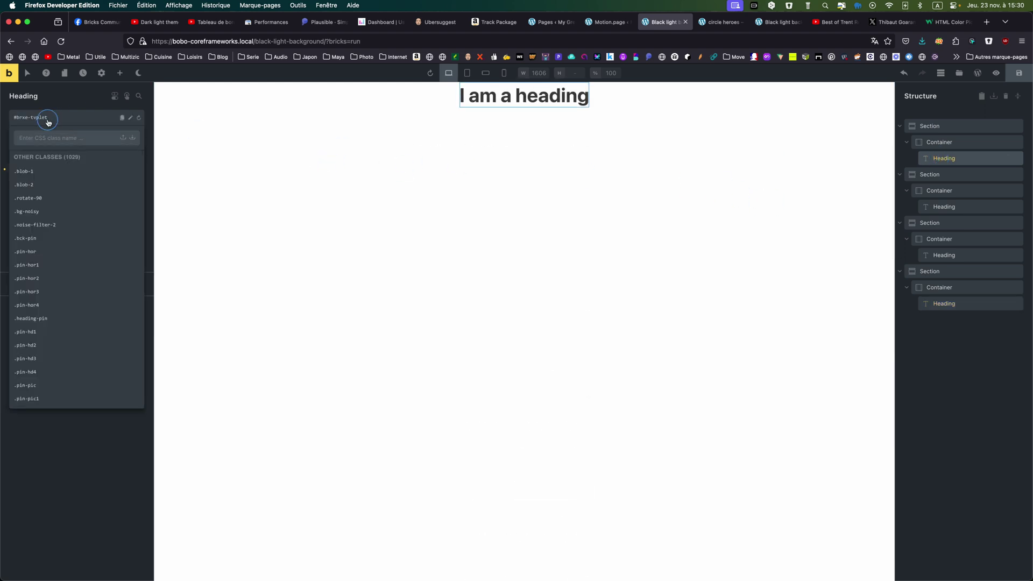
pyautogui.write('tur')
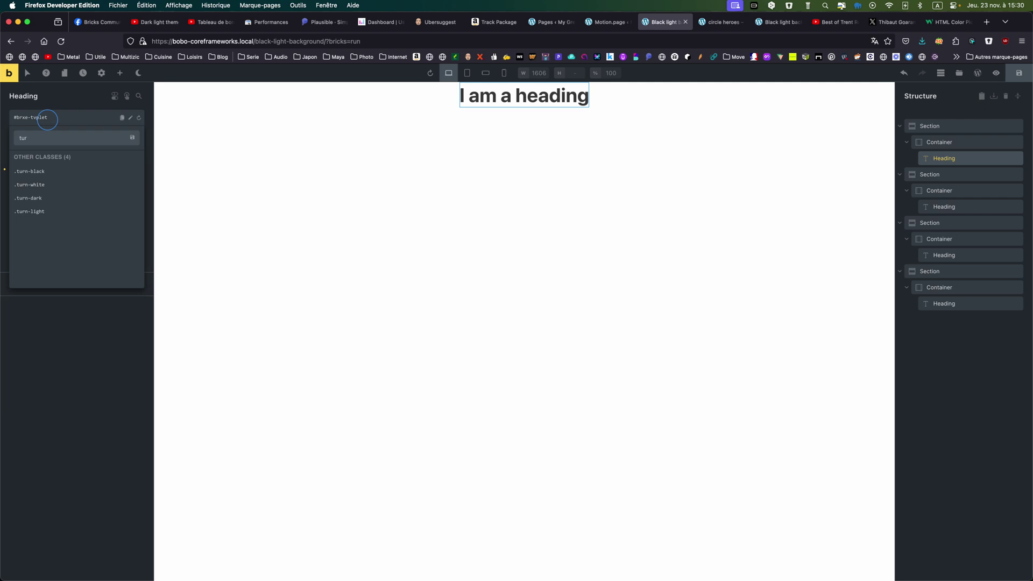
pyautogui.write('n')
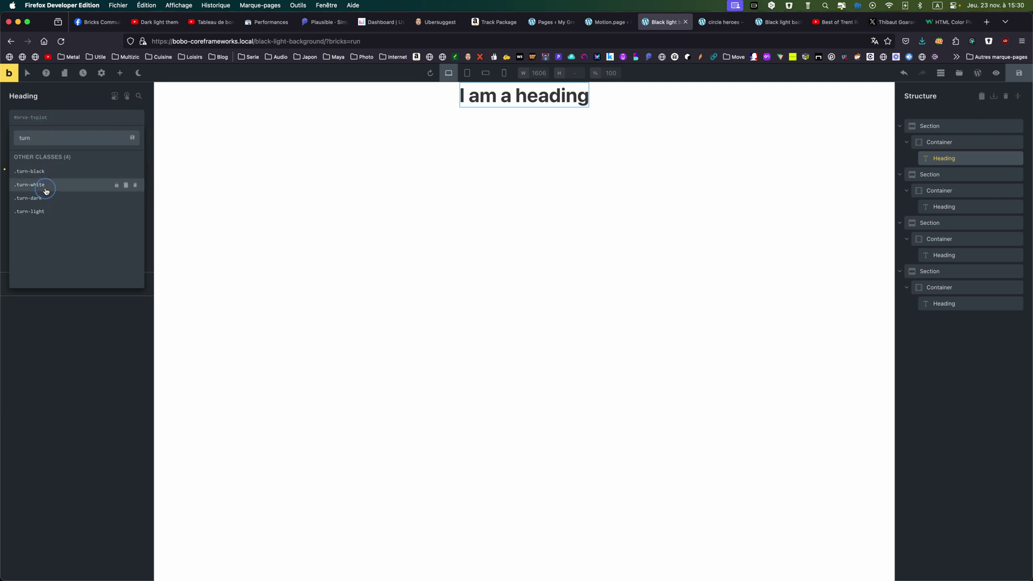
pyautogui.click(45, 211)
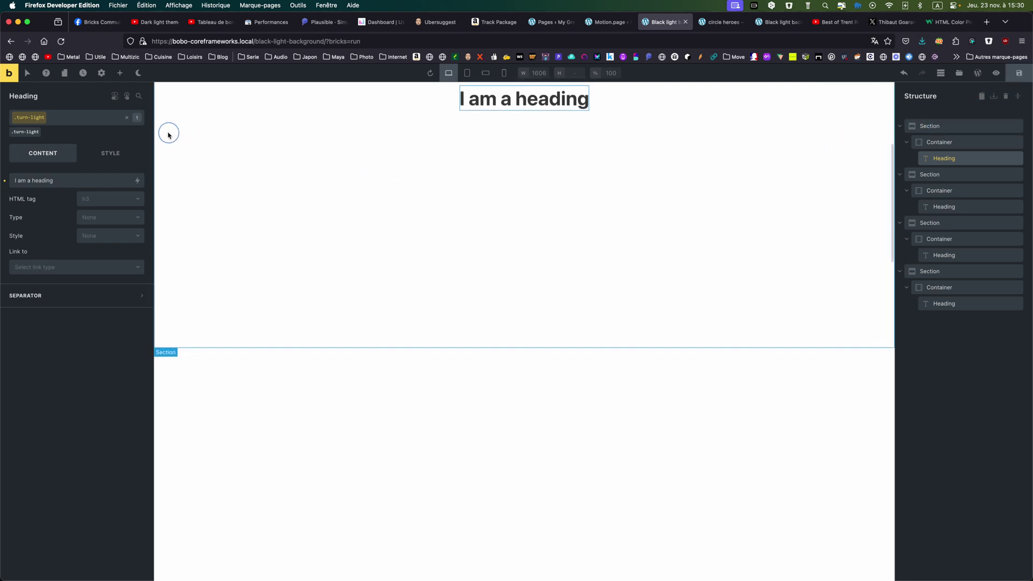
# Add an Enter viewport interaction to the second heading.
pyautogui.click(946, 207)
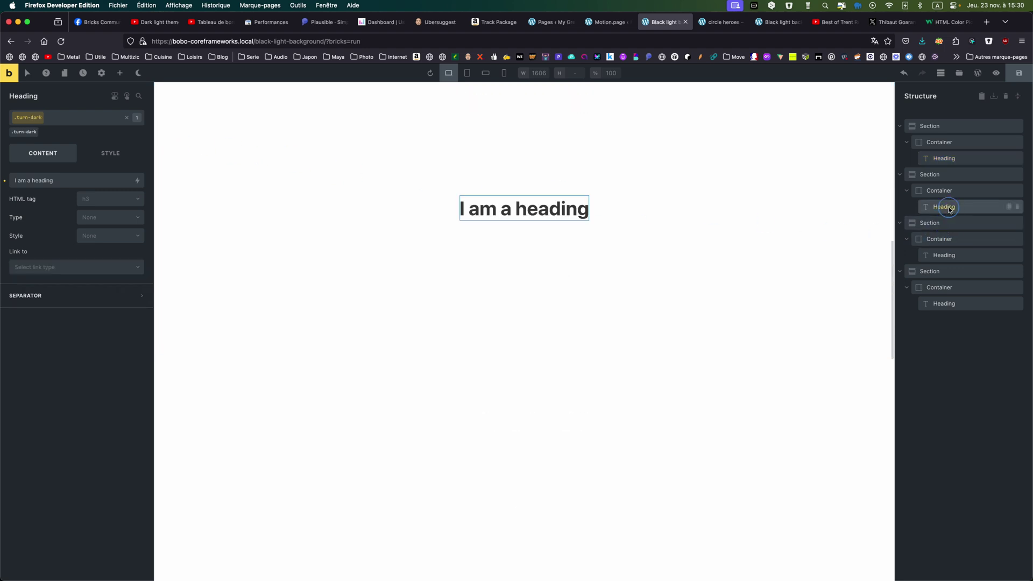
pyautogui.click(127, 96)
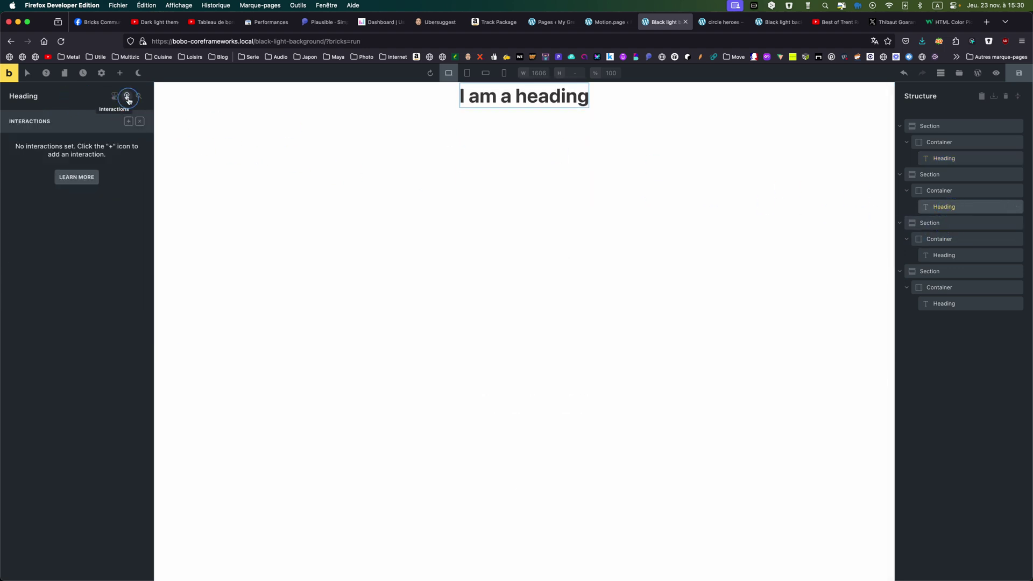
pyautogui.click(129, 121)
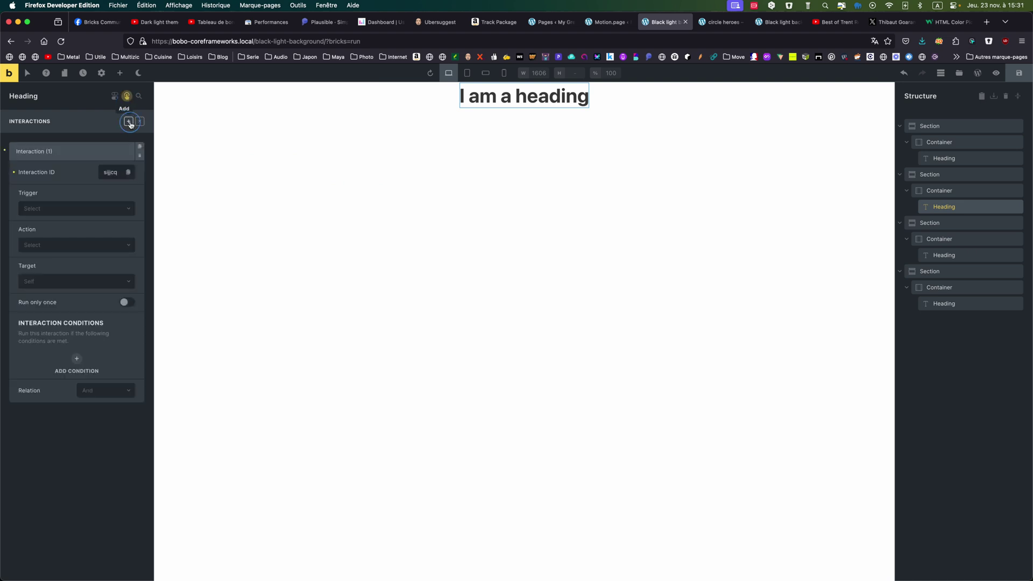
pyautogui.click(66, 209)
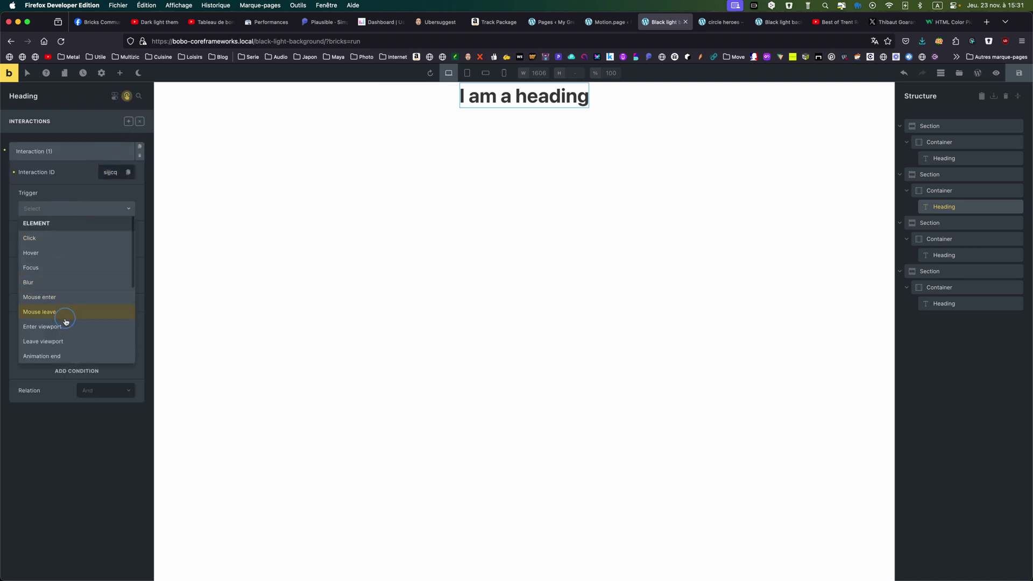
pyautogui.click(64, 329)
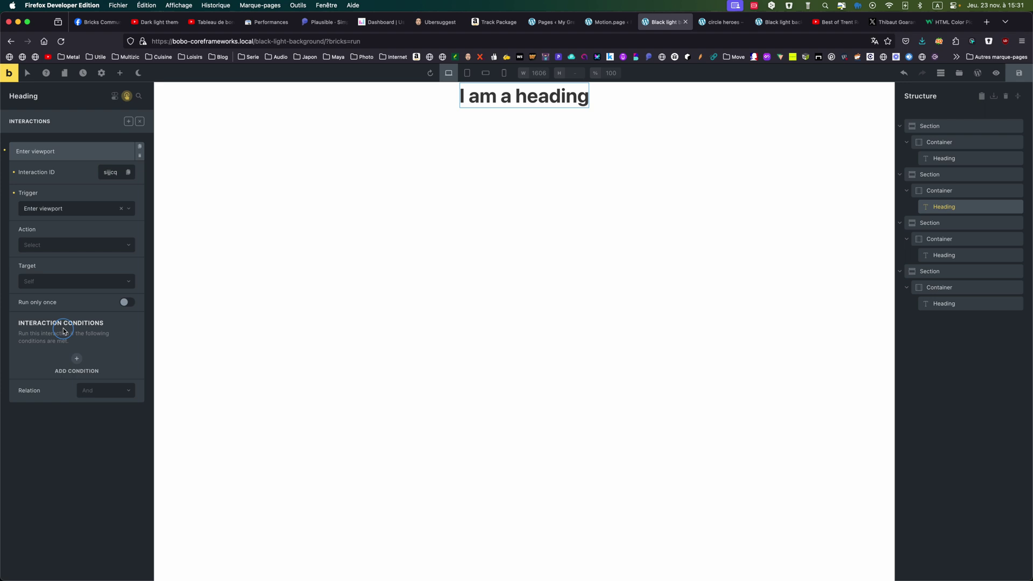
# Make it set the class attribute to dark on CSS selector body, then start one on the third heading.
pyautogui.click(76, 248)
pyautogui.click(62, 289)
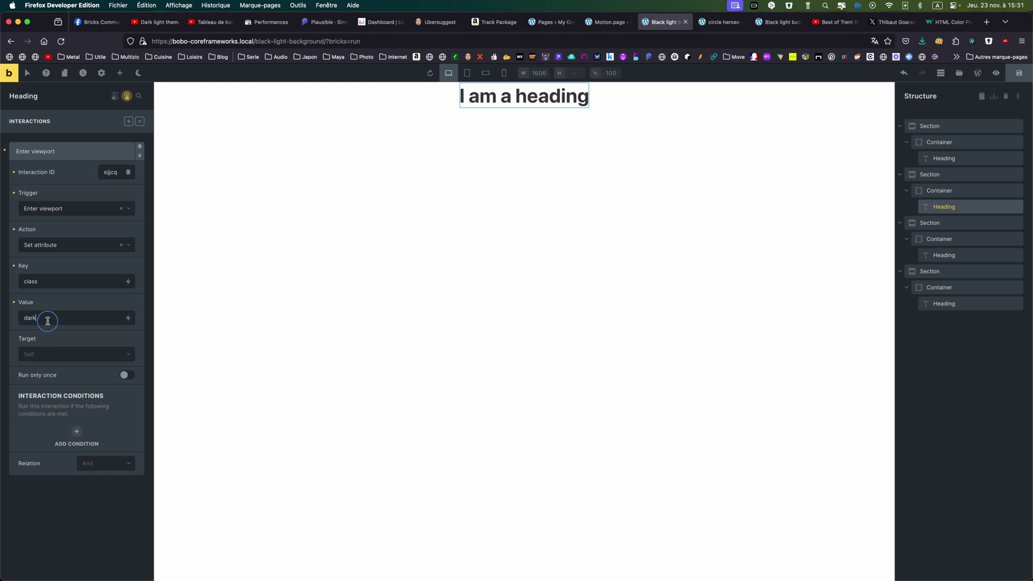
pyautogui.click(48, 353)
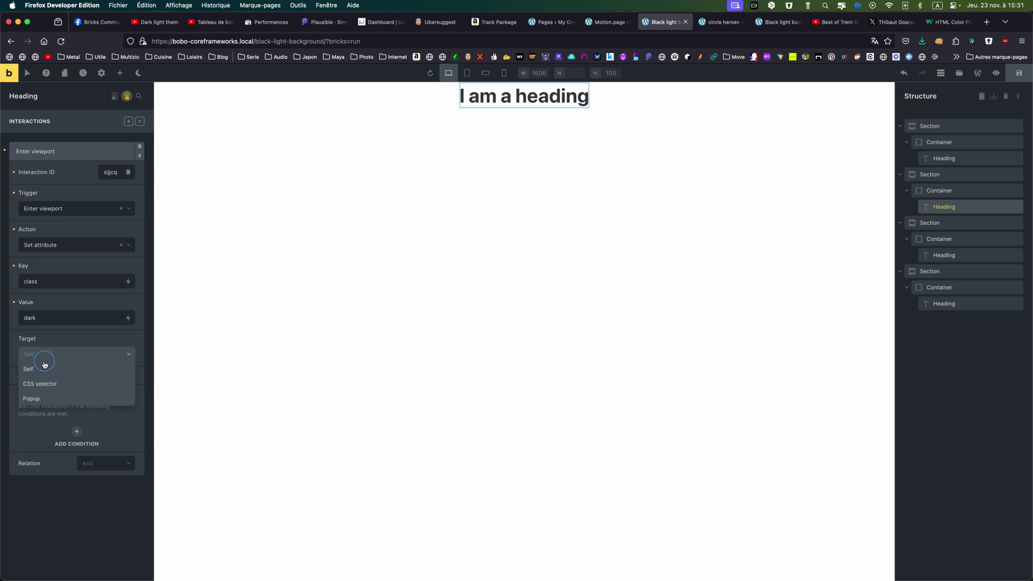
pyautogui.click(44, 384)
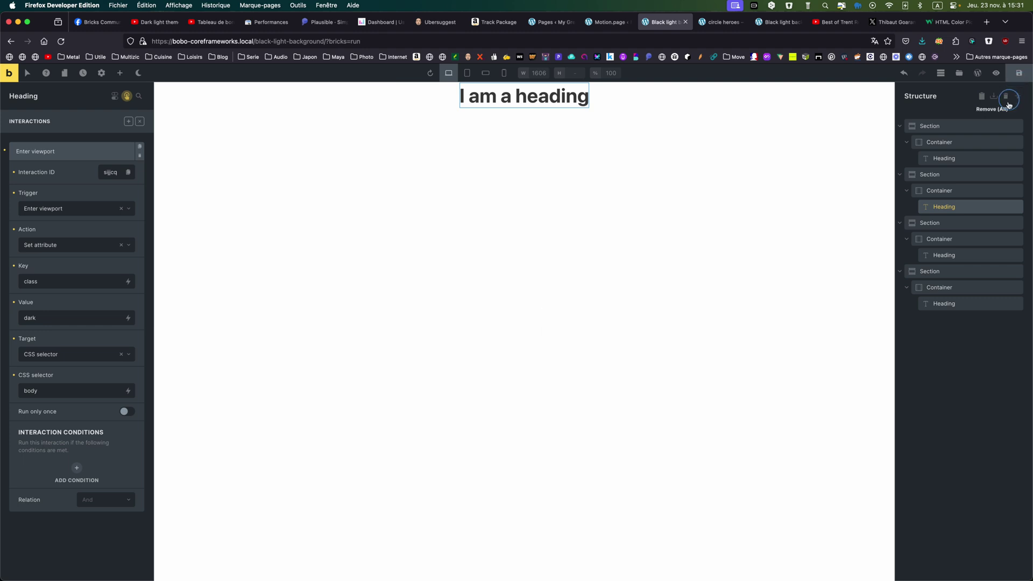
pyautogui.click(963, 255)
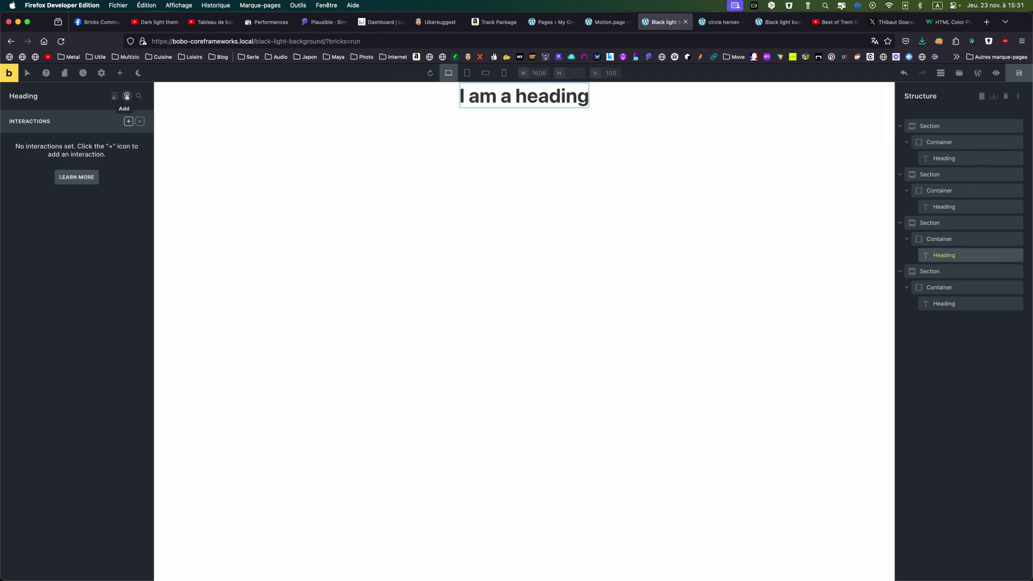
pyautogui.click(129, 122)
# Add an Enter viewport interaction to the third heading.
pyautogui.click(129, 122)
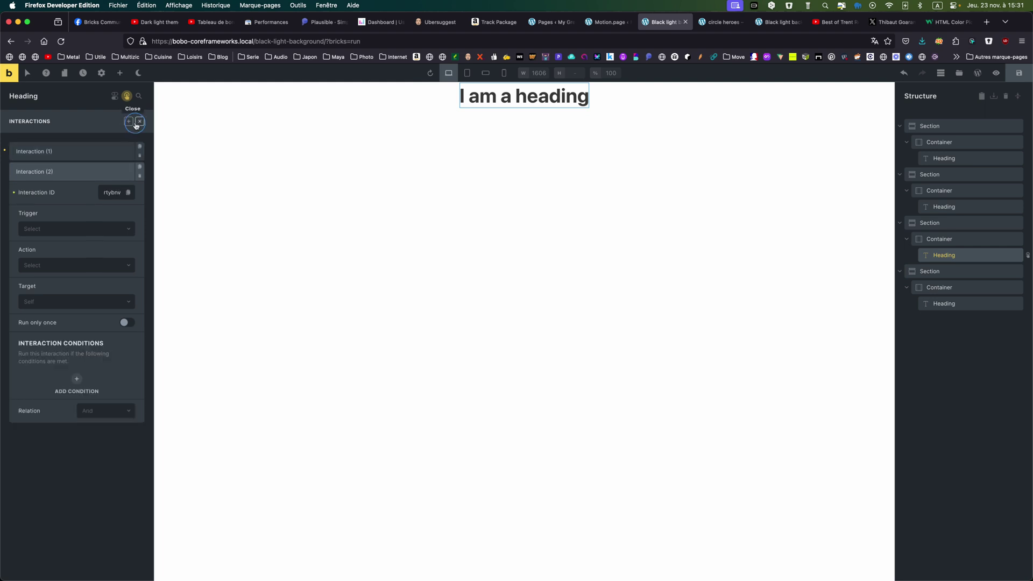
pyautogui.click(127, 95)
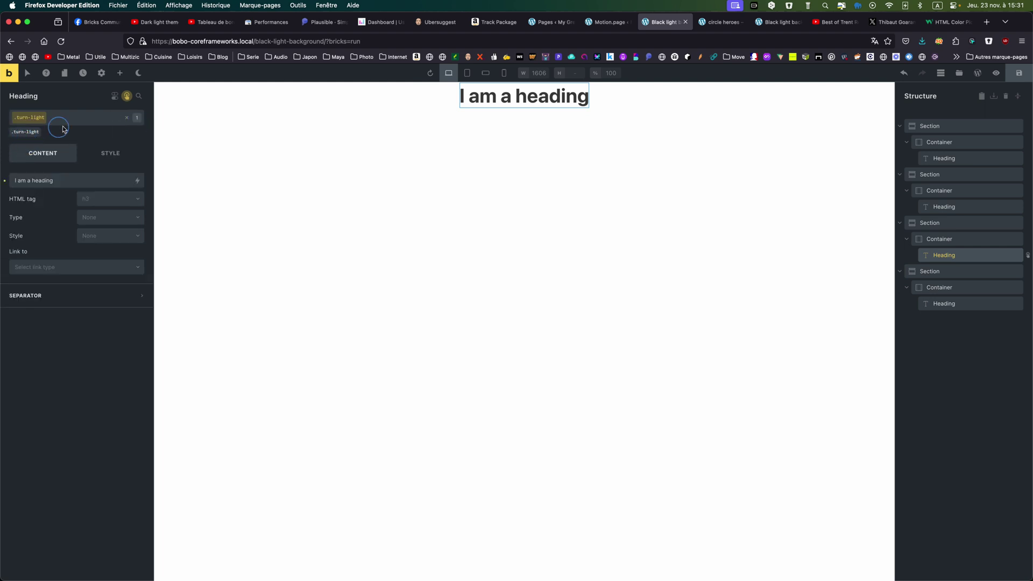
pyautogui.click(127, 98)
pyautogui.click(128, 121)
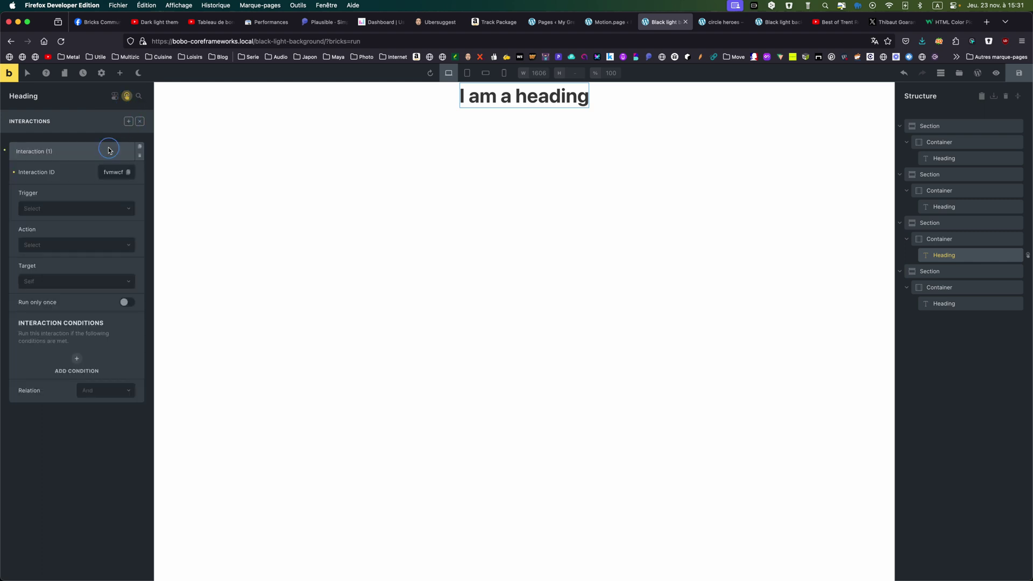
pyautogui.click(84, 213)
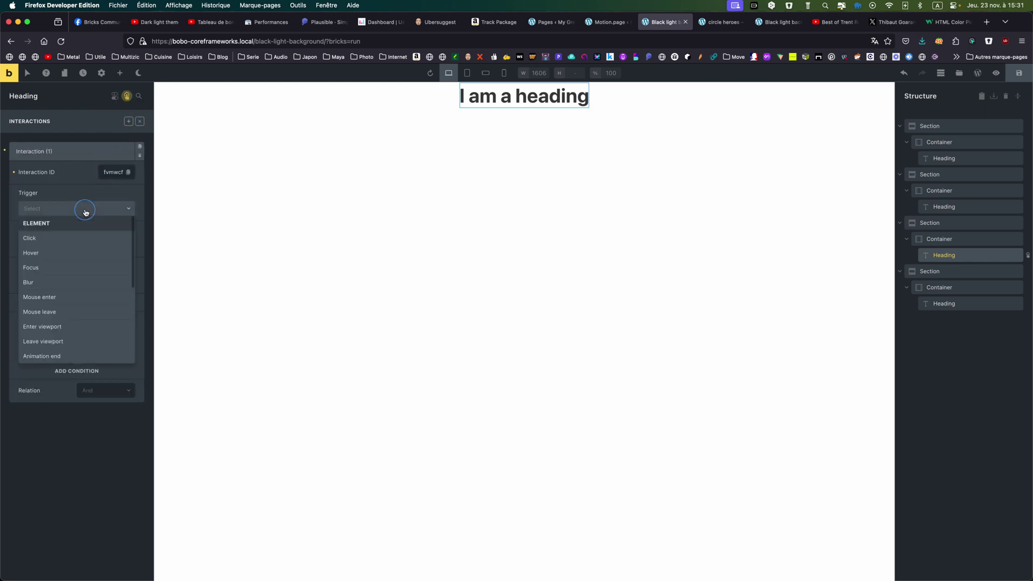
pyautogui.click(70, 326)
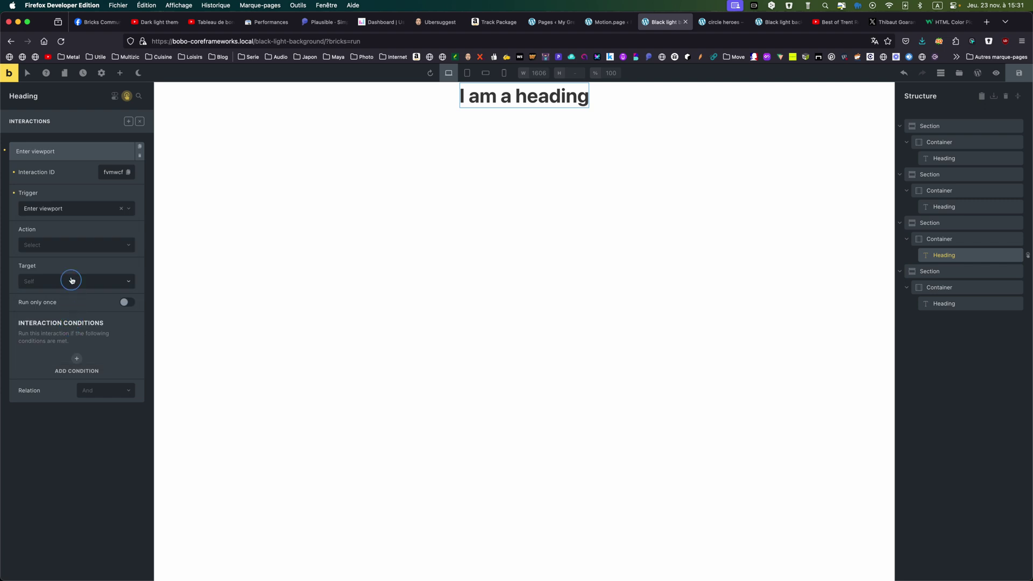
# Make it set body's class attribute to light via CSS selector body, then preview the page.
pyautogui.click(73, 245)
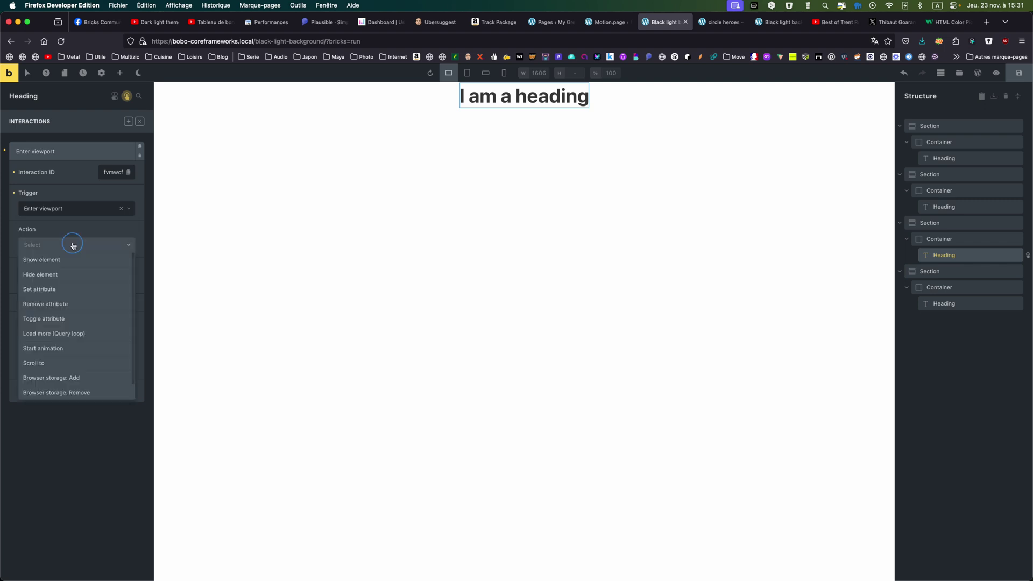
pyautogui.click(64, 289)
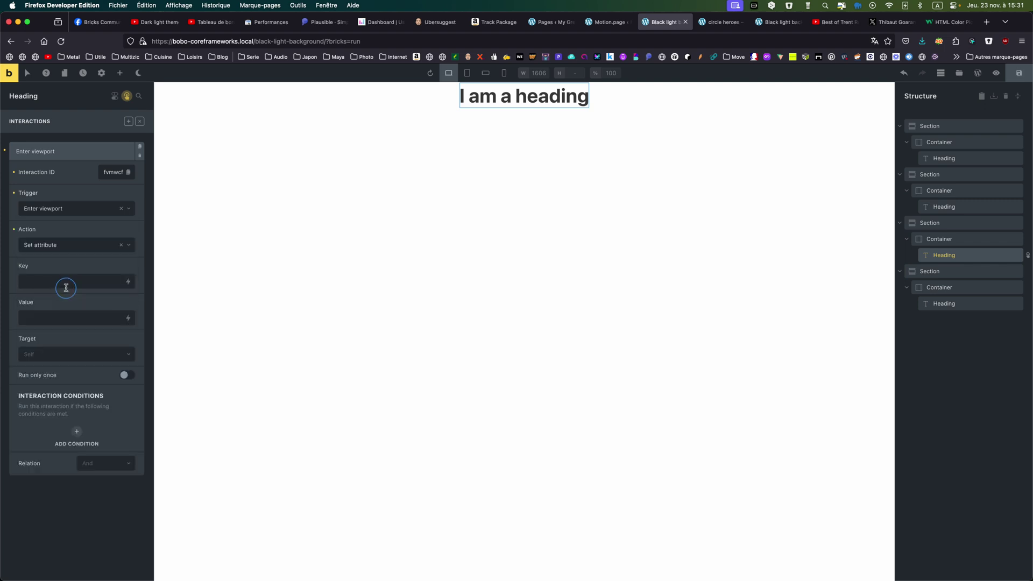
pyautogui.click(65, 282)
pyautogui.click(63, 355)
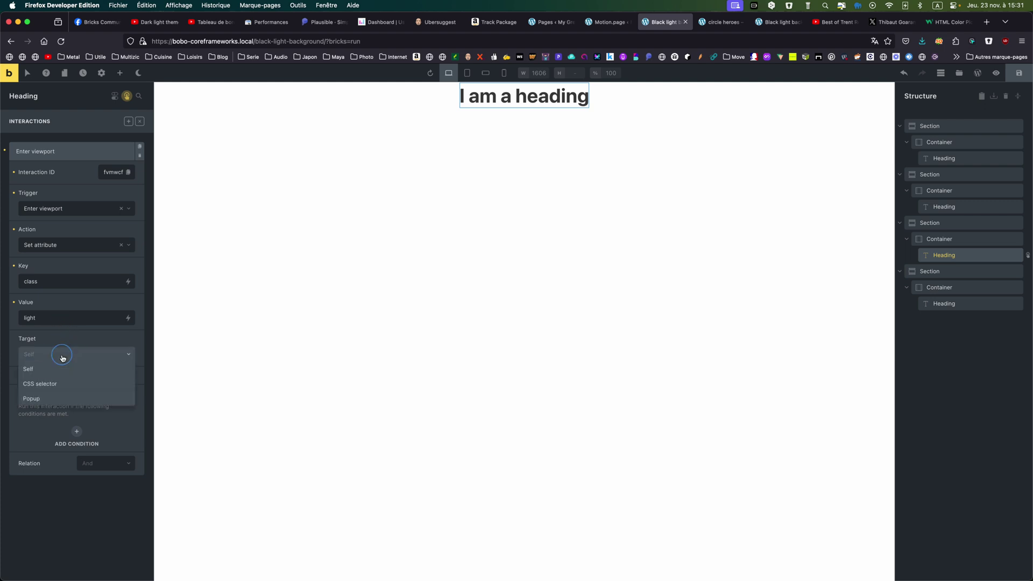
pyautogui.click(63, 384)
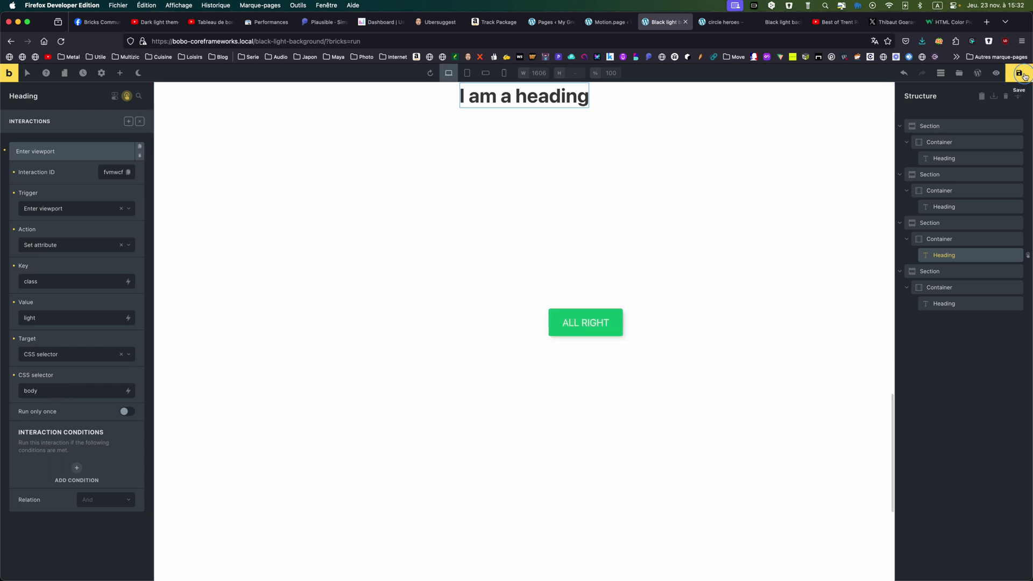
pyautogui.click(996, 73)
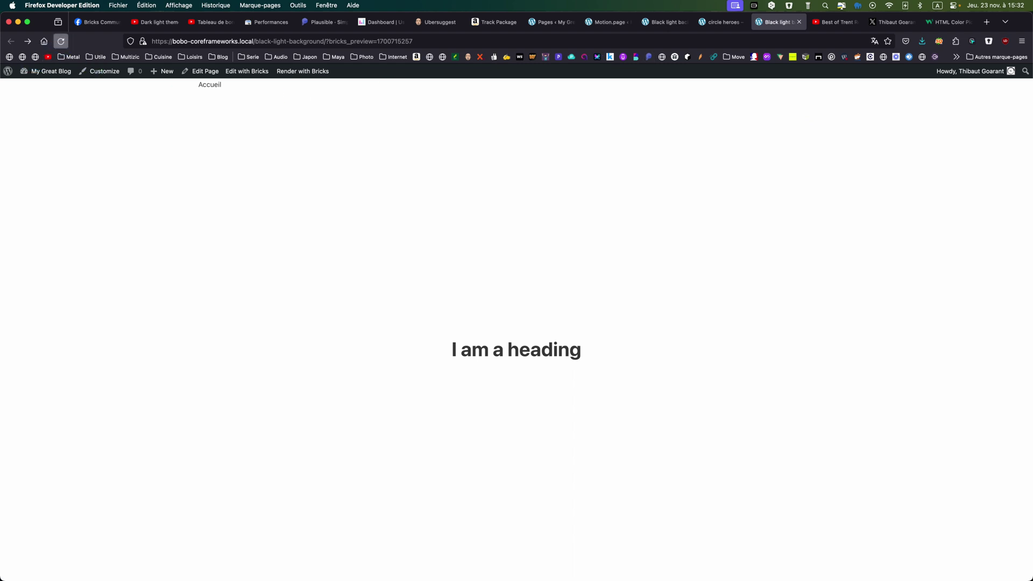
# Reload the preview, inspect the body element and scroll to watch its light/dark classes change.
pyautogui.click(61, 41)
pyautogui.rightClick(784, 188)
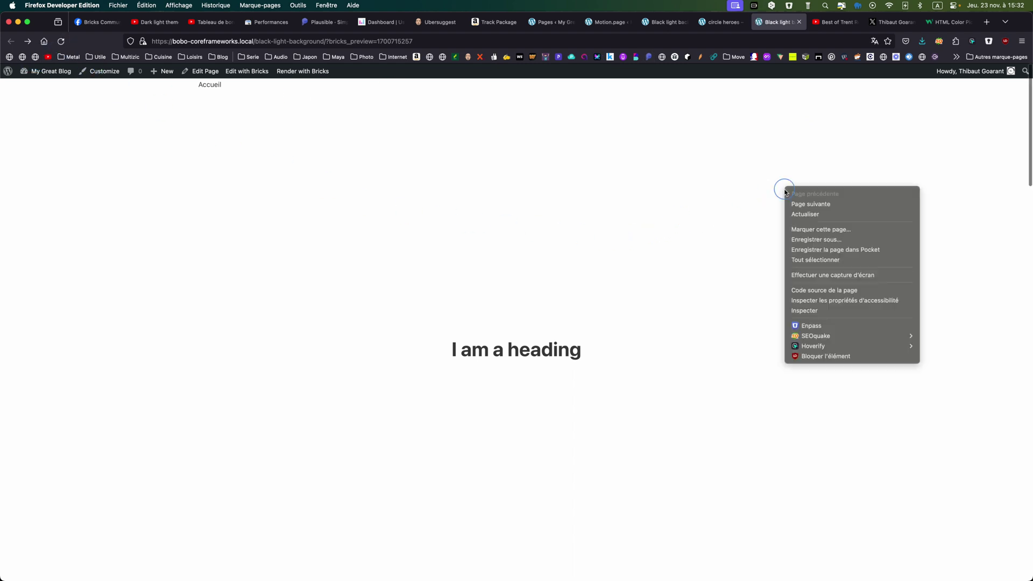
pyautogui.click(837, 312)
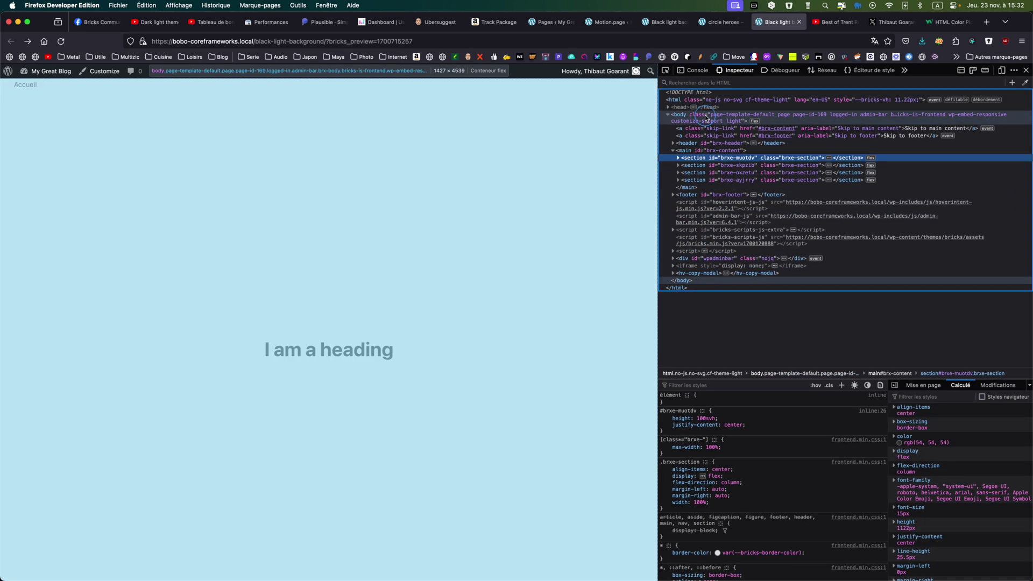
pyautogui.click(706, 117)
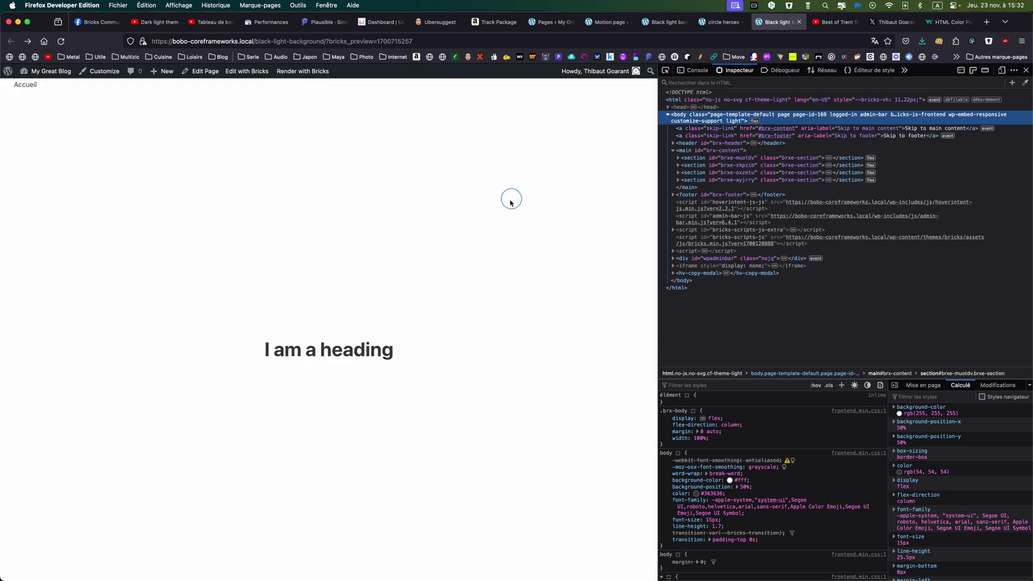
pyautogui.click(511, 200)
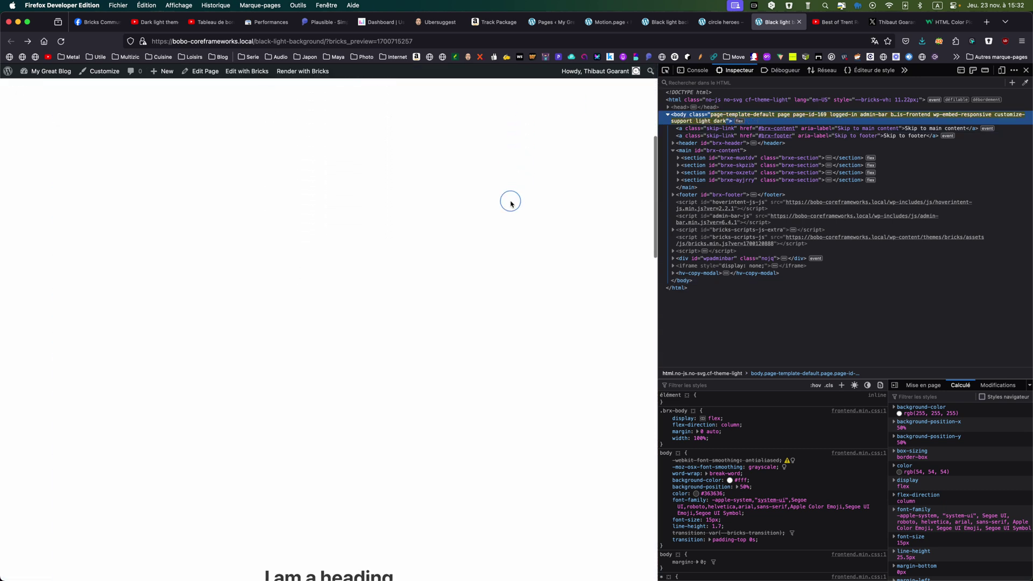
pyautogui.scroll(-3, 511, 203)
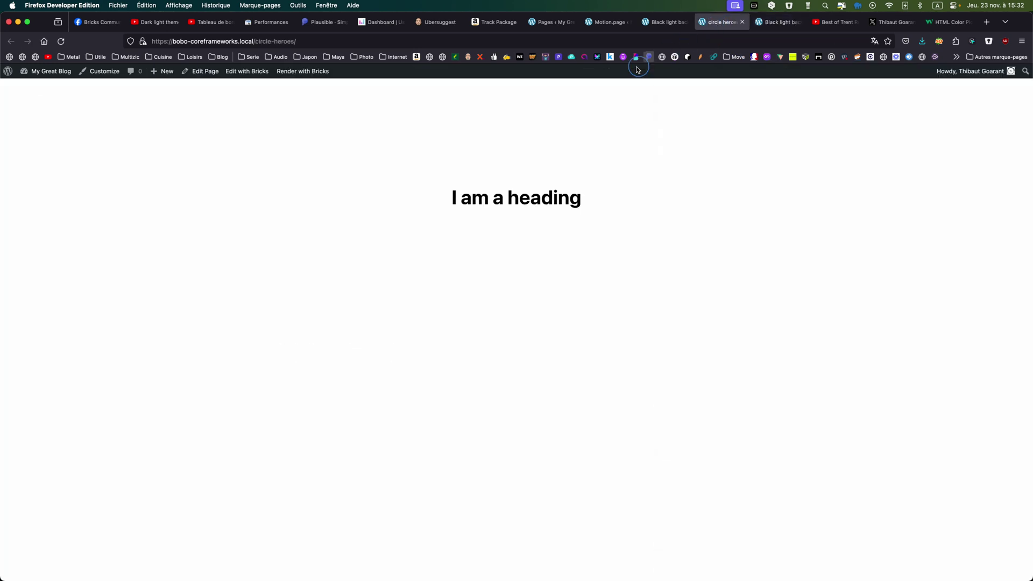
# Back in the builder, add a Code element found by searching 'code'.
pyautogui.click(658, 26)
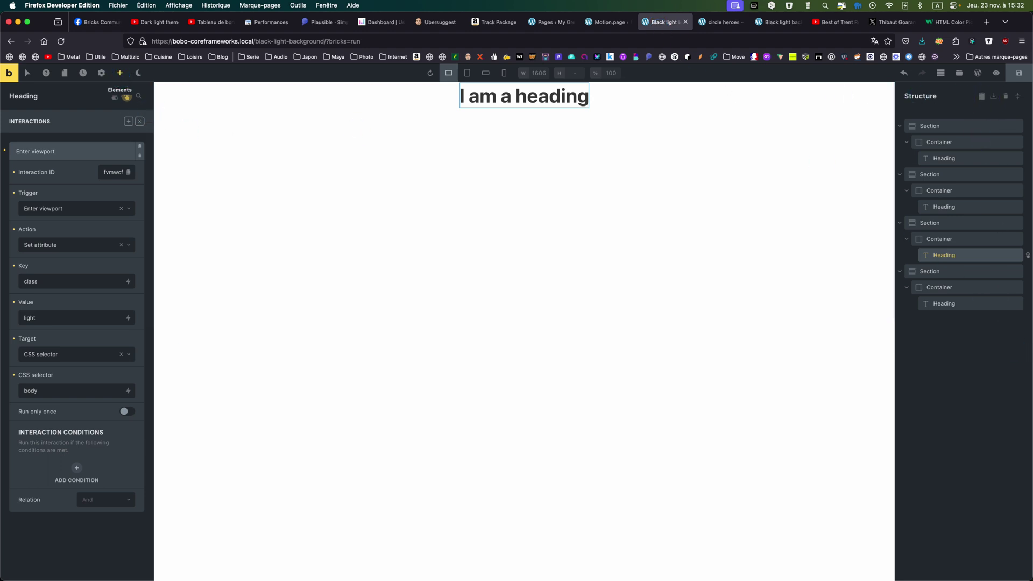
pyautogui.click(126, 98)
pyautogui.click(110, 99)
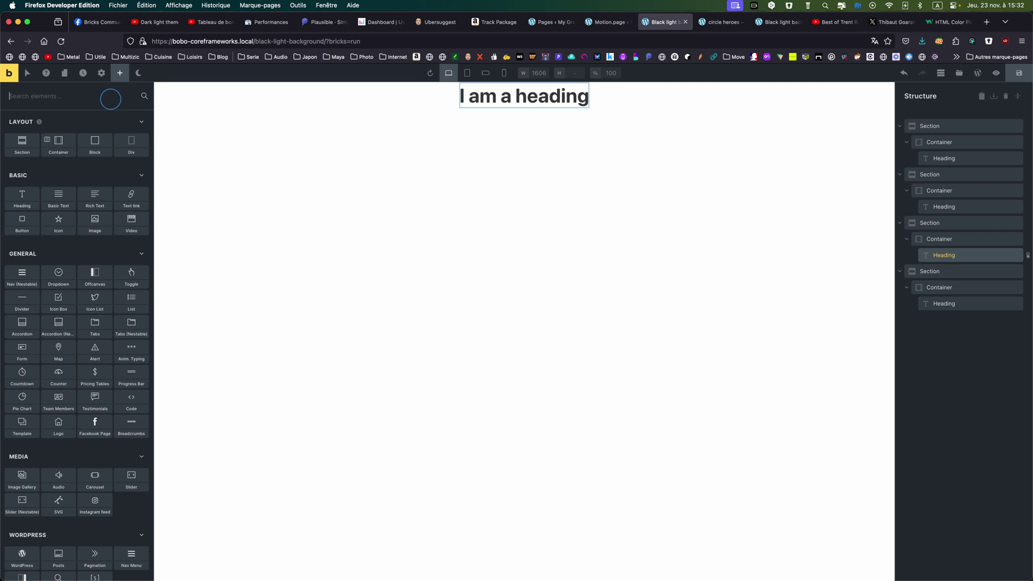
pyautogui.write('code')
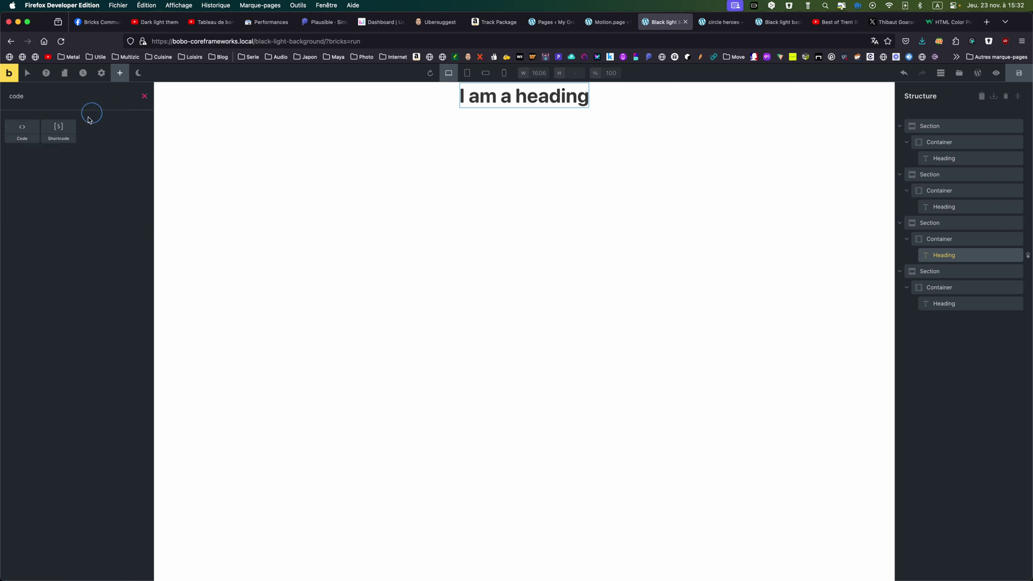
pyautogui.click(23, 135)
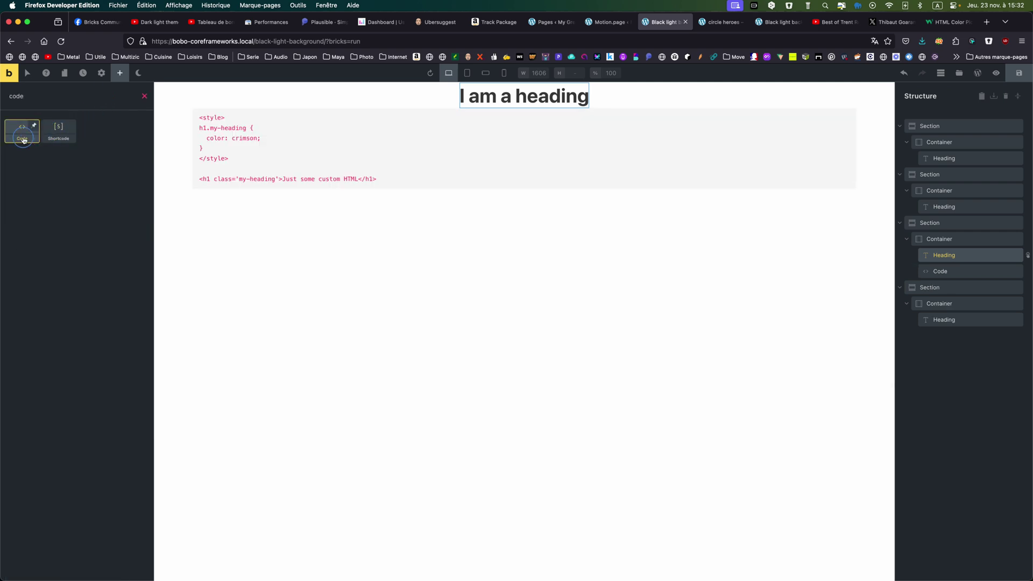
# Move the Code element above the first Section in the structure.
pyautogui.click(947, 272)
pyautogui.click(935, 271)
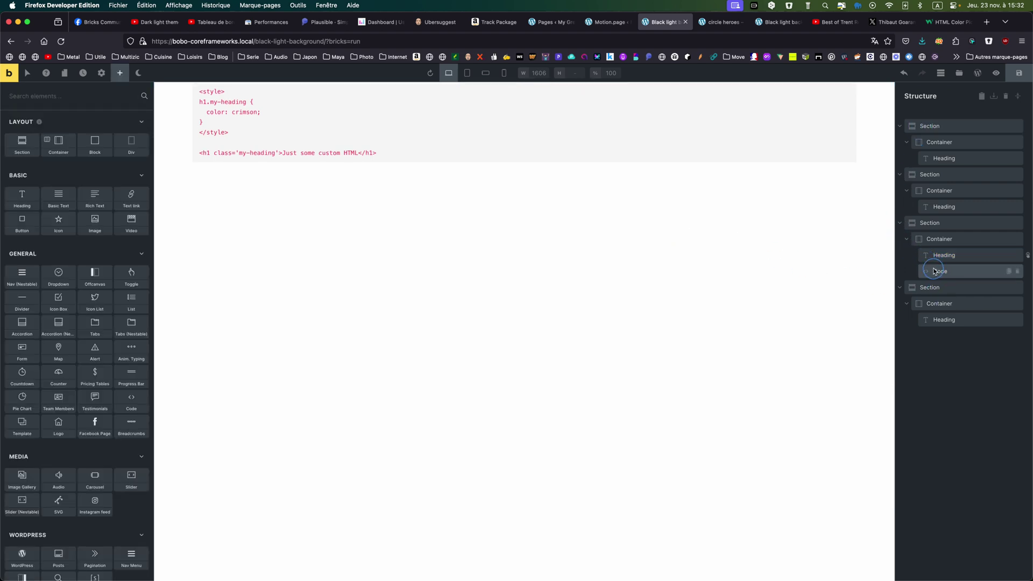
pyautogui.click(934, 270)
pyautogui.moveTo(934, 271); pyautogui.dragTo(926, 123)
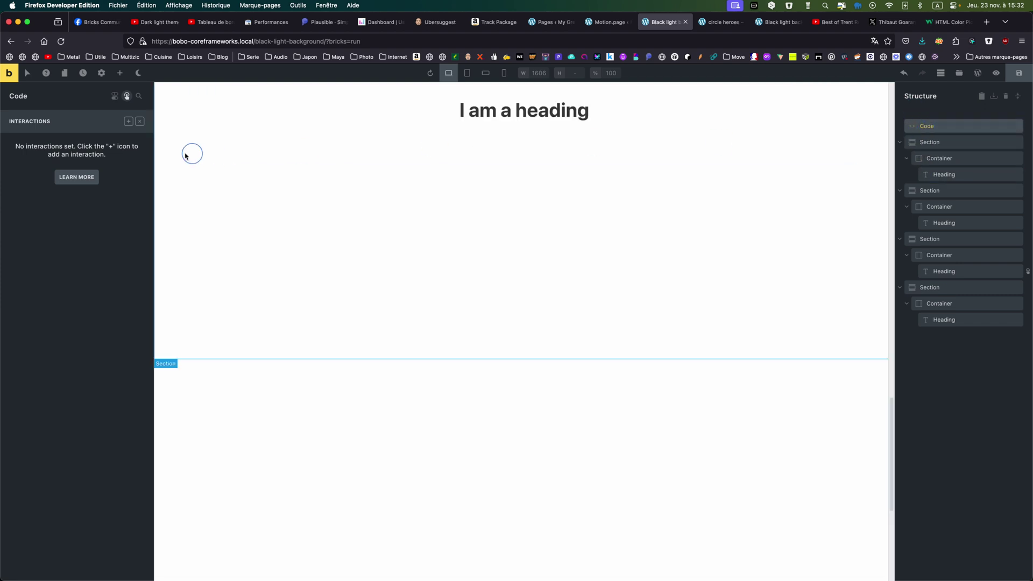
# Paste the CSS copied from Notes over the Code element's demo h1.my-heading rule.
pyautogui.click(140, 124)
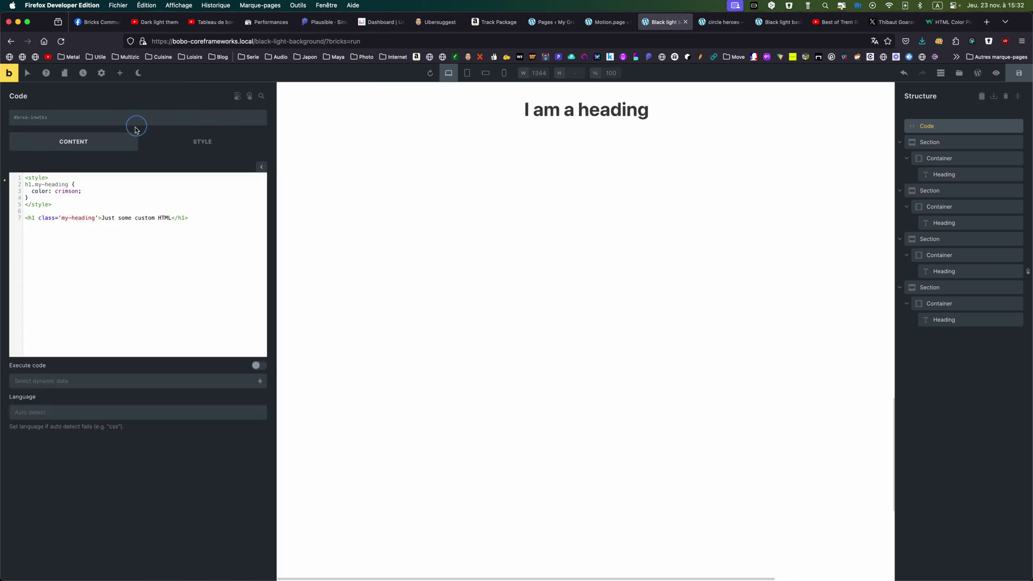
pyautogui.moveTo(569, 578)
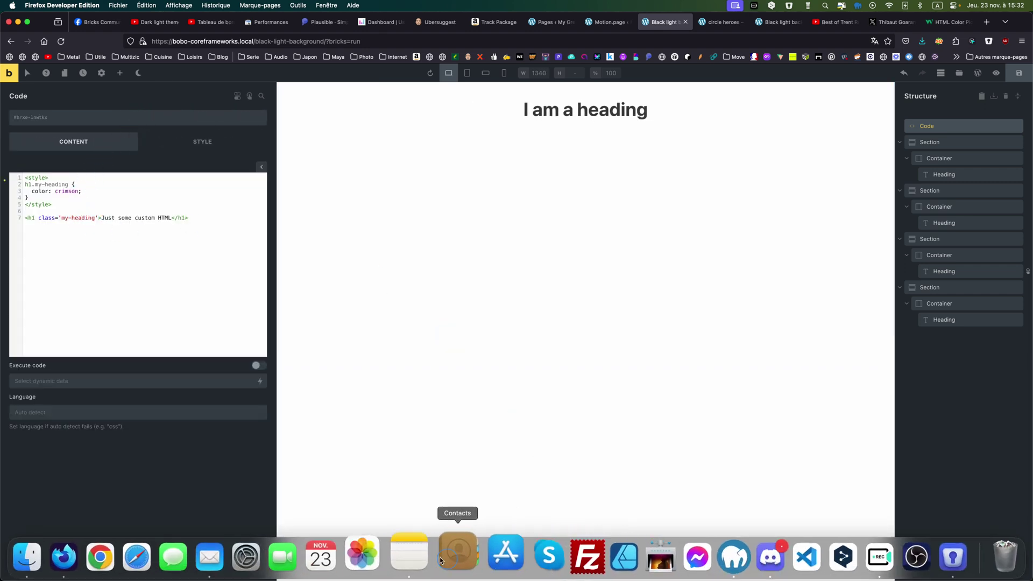
pyautogui.click(392, 560)
pyautogui.rightClick(578, 181)
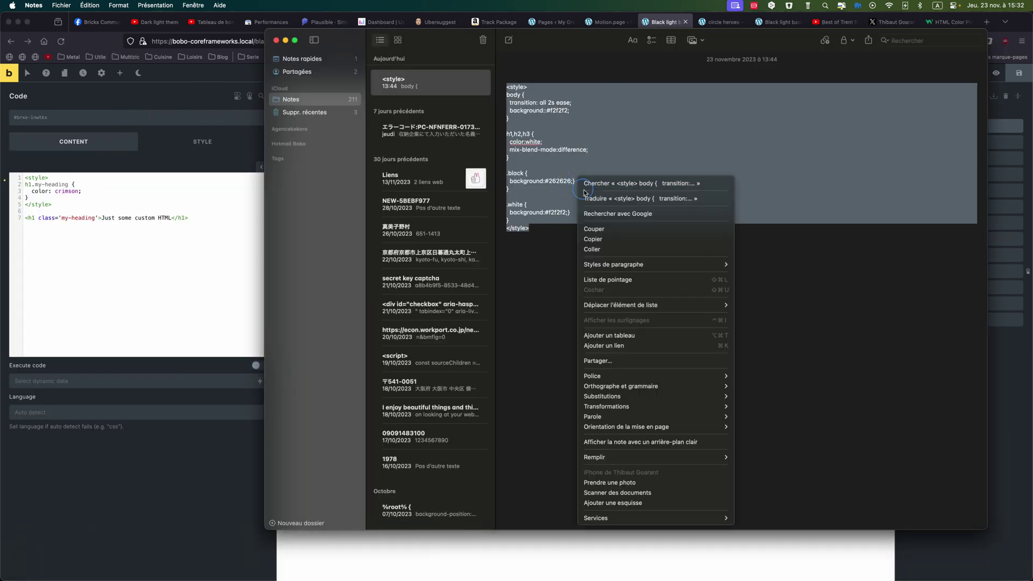
pyautogui.click(593, 239)
pyautogui.click(218, 225)
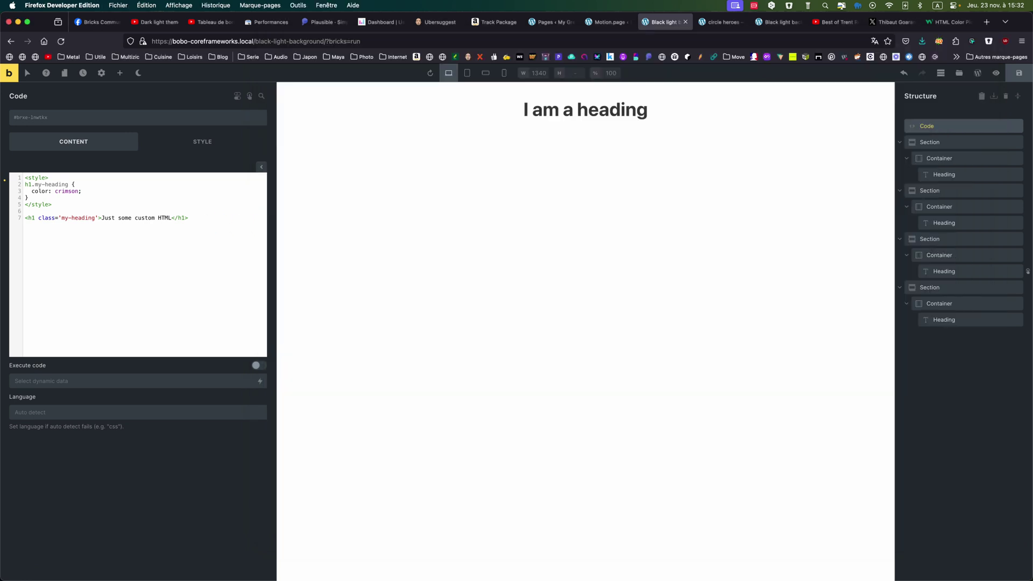
pyautogui.click(166, 218)
pyautogui.moveTo(25, 197); pyautogui.dragTo(19, 185)
pyautogui.rightClick(43, 184)
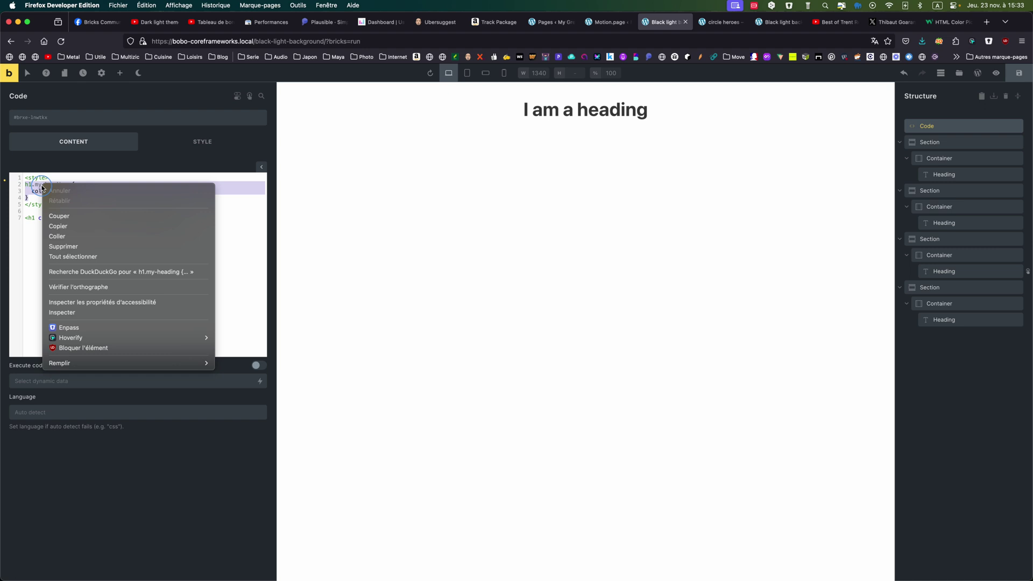
pyautogui.click(57, 236)
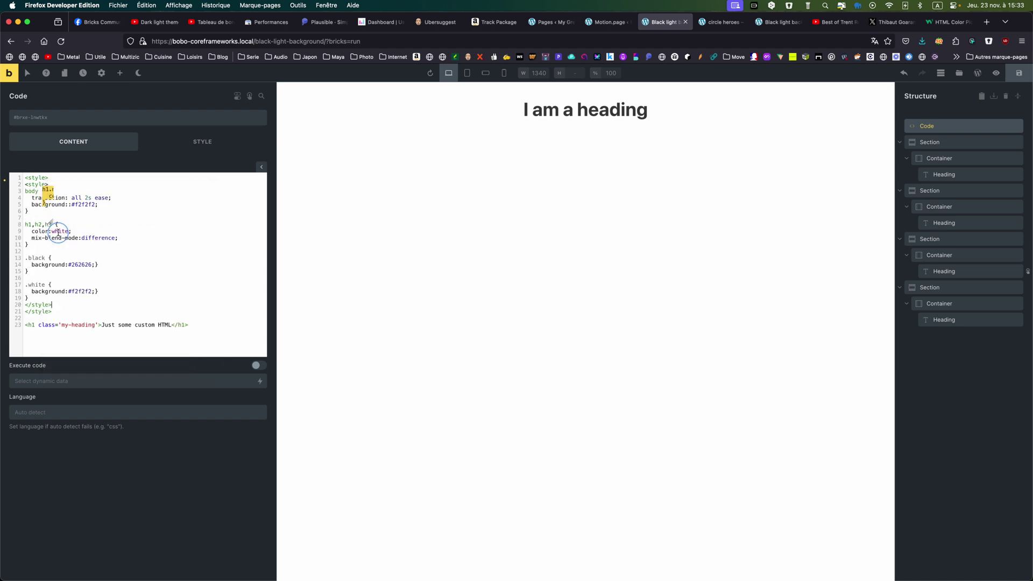
# Delete the leftover demo h1 line and the duplicate opening style tag.
pyautogui.click(189, 325)
pyautogui.press('super+shift+Left')
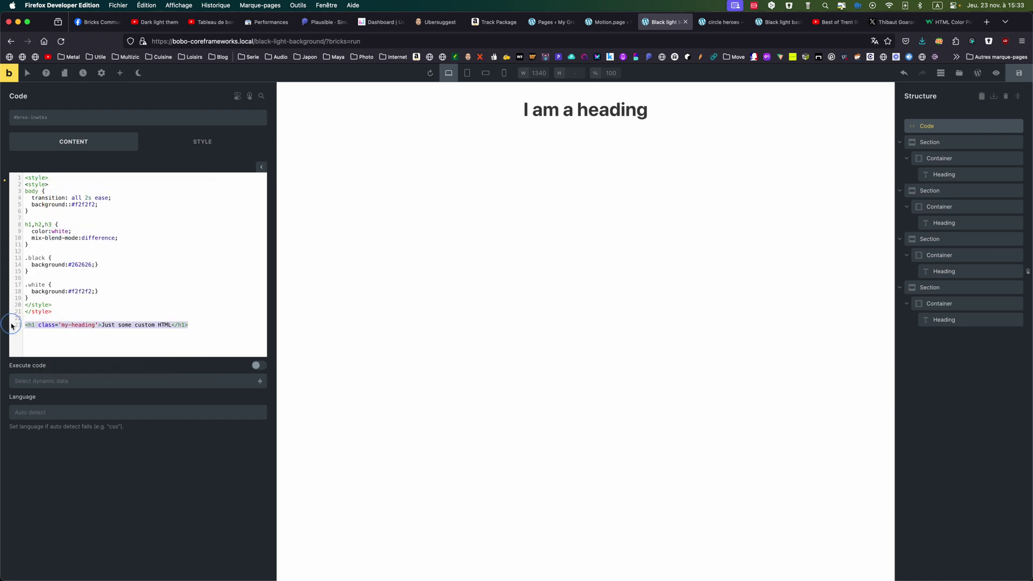
pyautogui.press('BackSpace')
pyautogui.press('BackSpace')
pyautogui.press('BackSpace')
pyautogui.press('BackSpace')
pyautogui.press('BackSpace')
pyautogui.press('BackSpace')
pyautogui.press('BackSpace')
pyautogui.press('BackSpace')
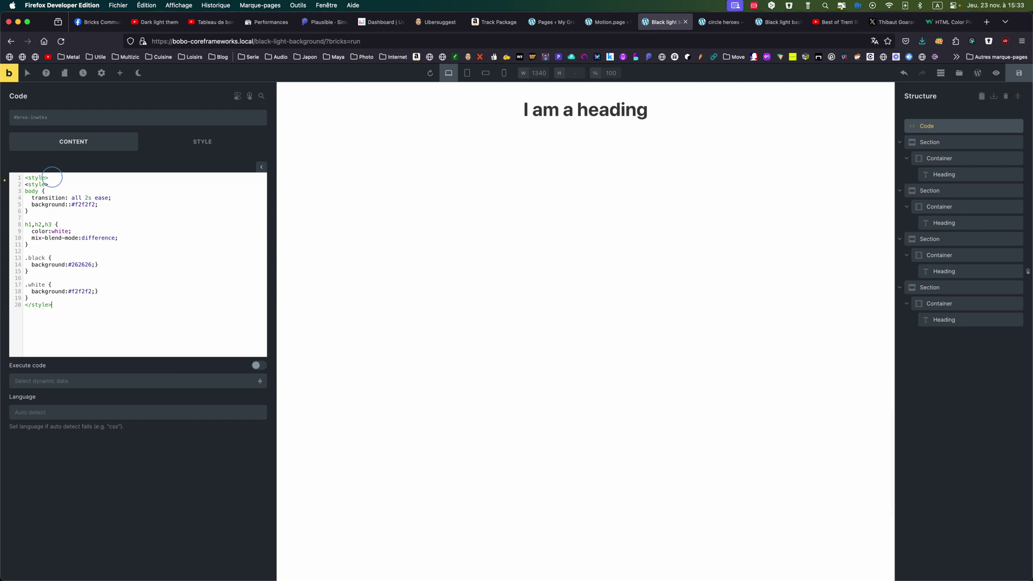
pyautogui.moveTo(53, 178); pyautogui.dragTo(24, 178)
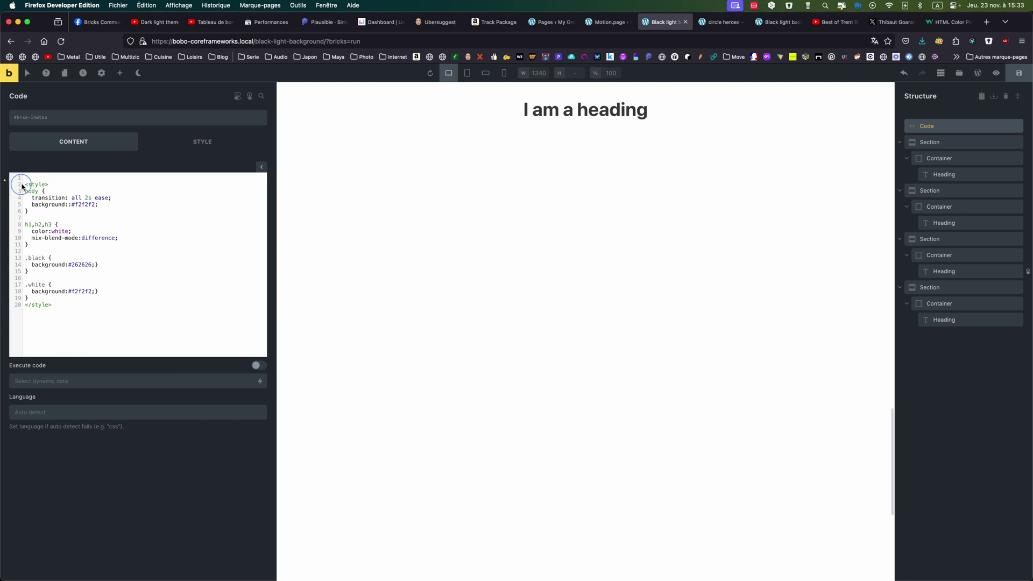
pyautogui.press('BackSpace')
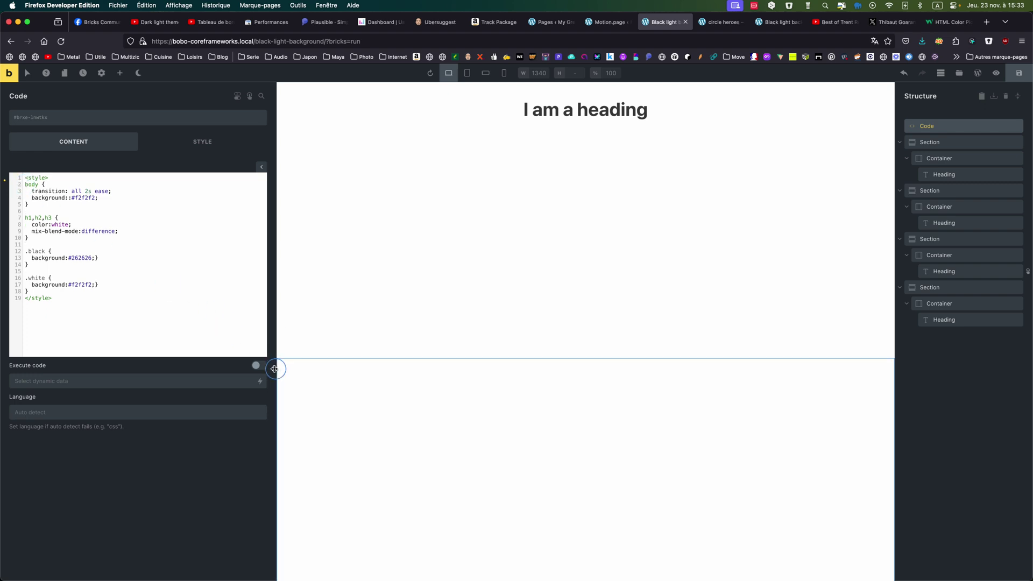
pyautogui.click(258, 366)
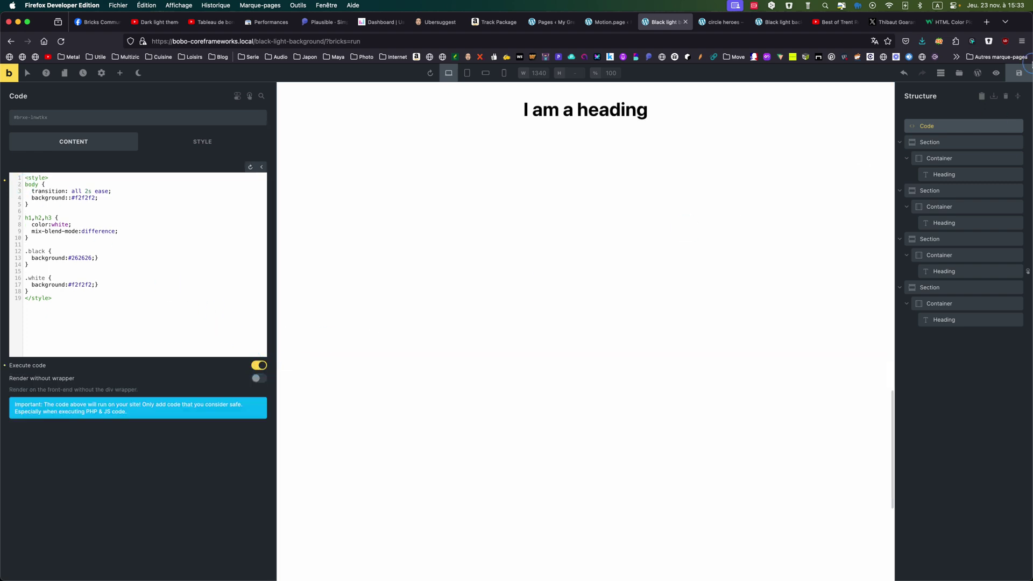
# Rename .black to .dark and .white to .light in the CSS and save the page.
pyautogui.click(1024, 76)
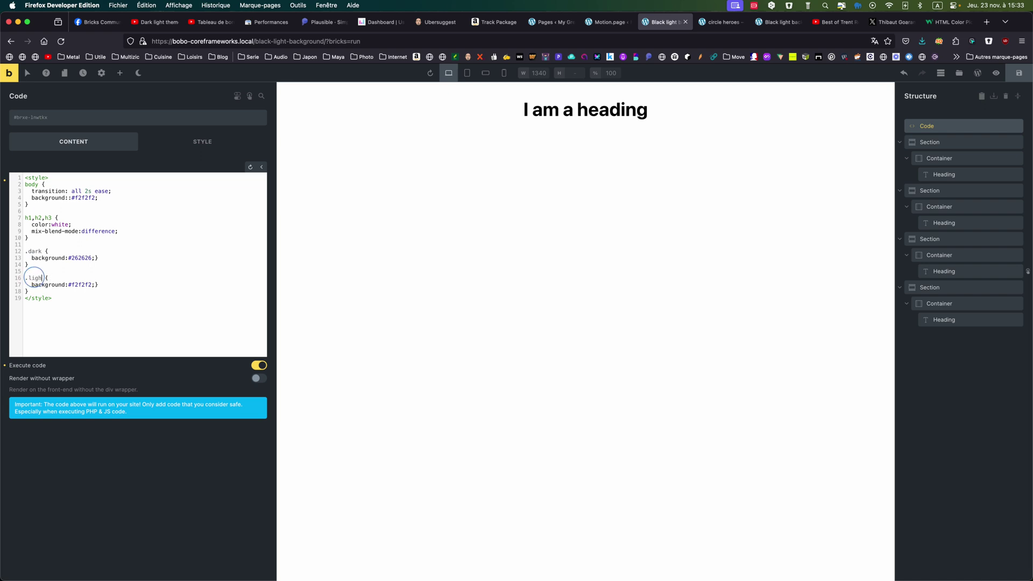
pyautogui.click(1026, 76)
# Reload the preview and scroll until the body gets the dark class and a #262626 background.
pyautogui.click(779, 22)
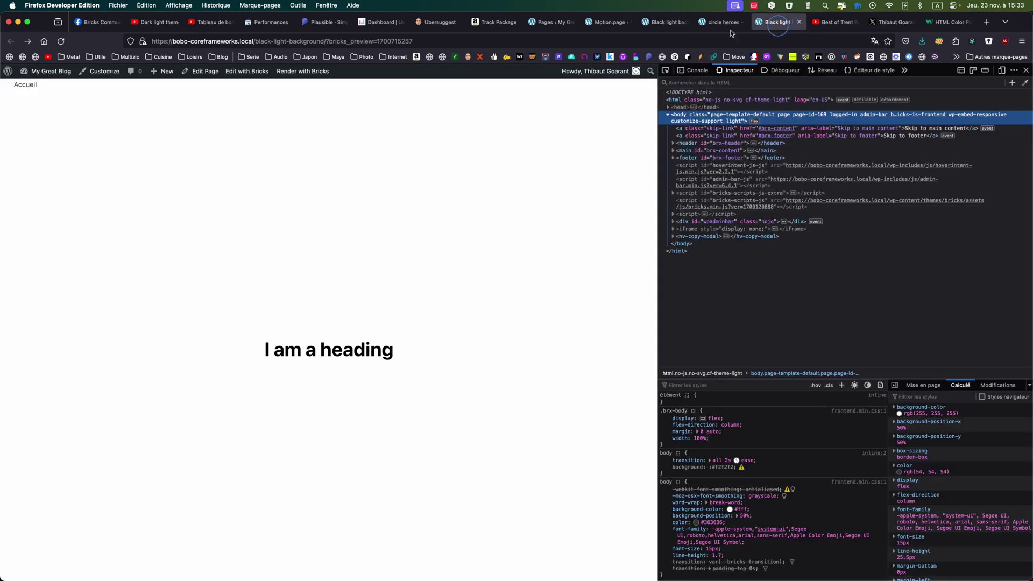
pyautogui.click(61, 41)
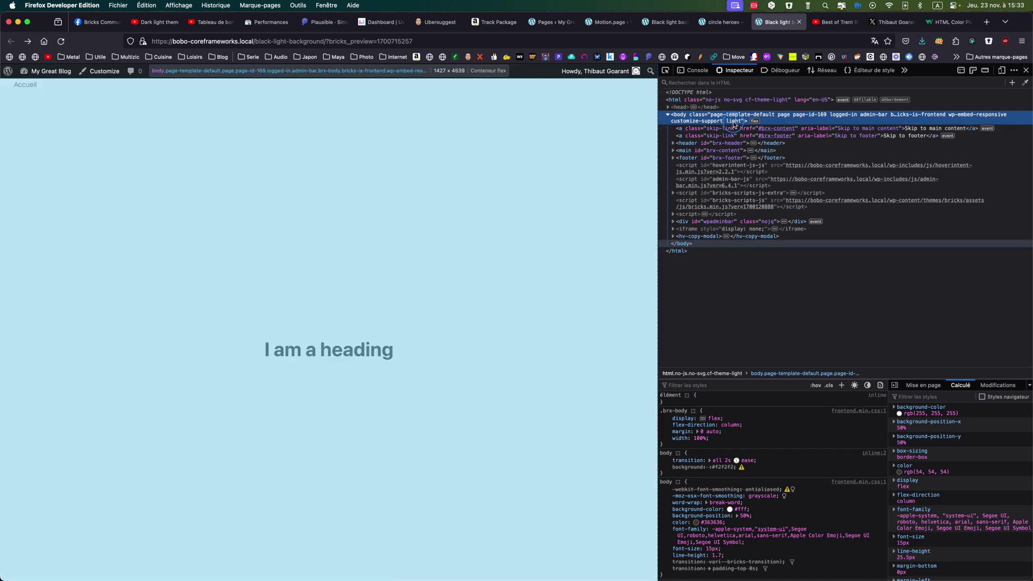
pyautogui.scroll(-5, 620, 173)
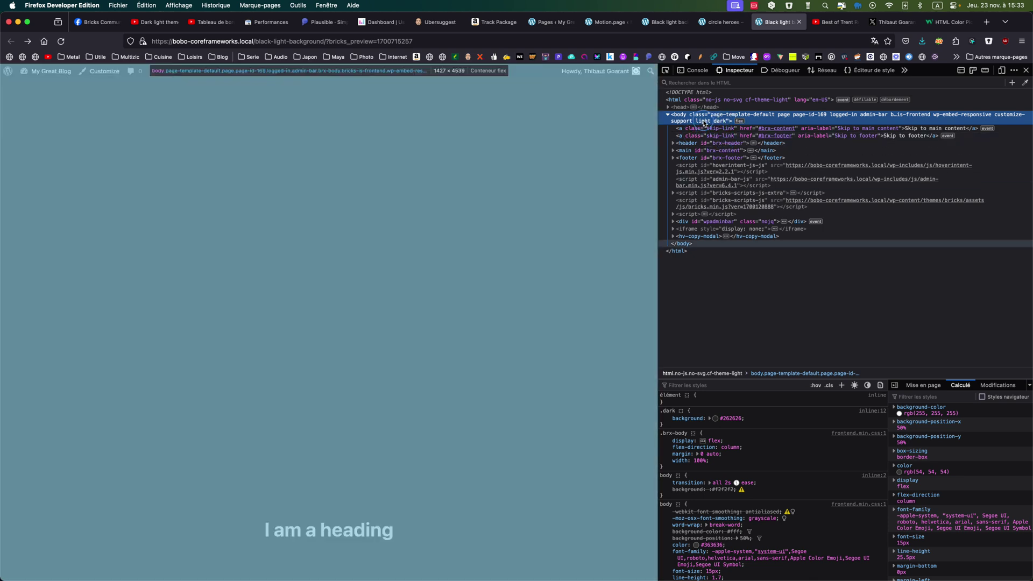
pyautogui.scroll(-5, 621, 155)
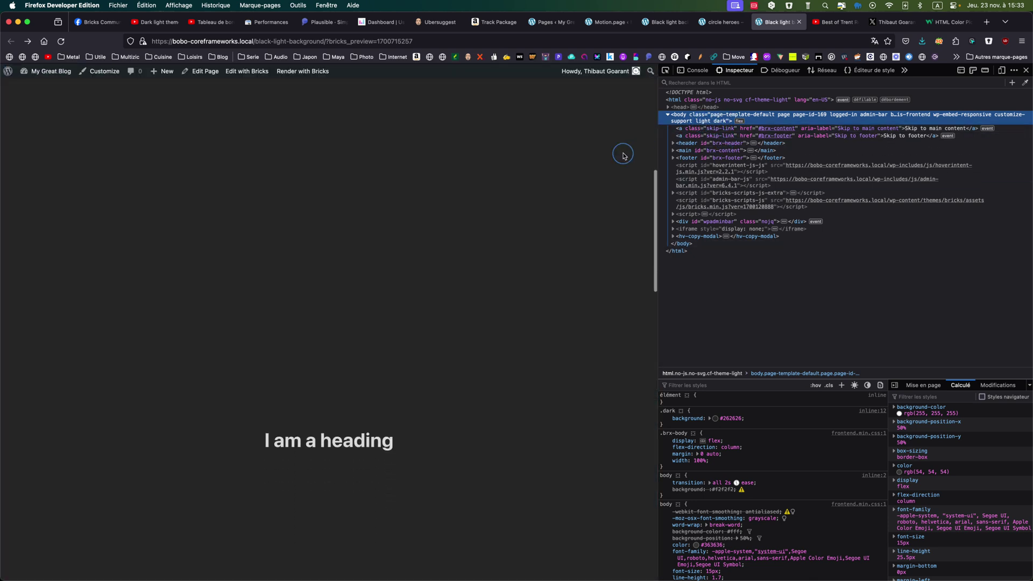
pyautogui.scroll(-10, 623, 156)
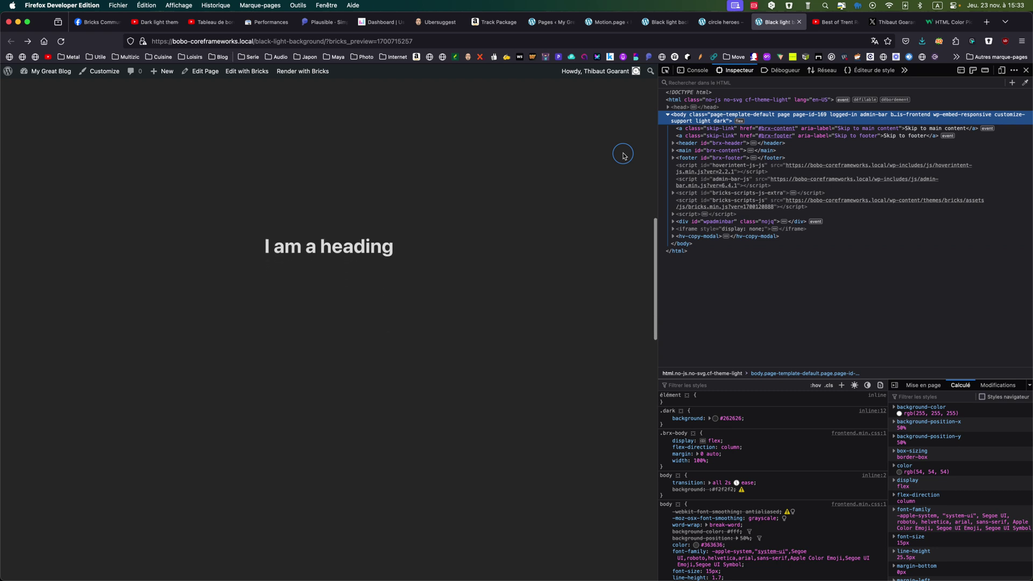
pyautogui.scroll(-3, 624, 156)
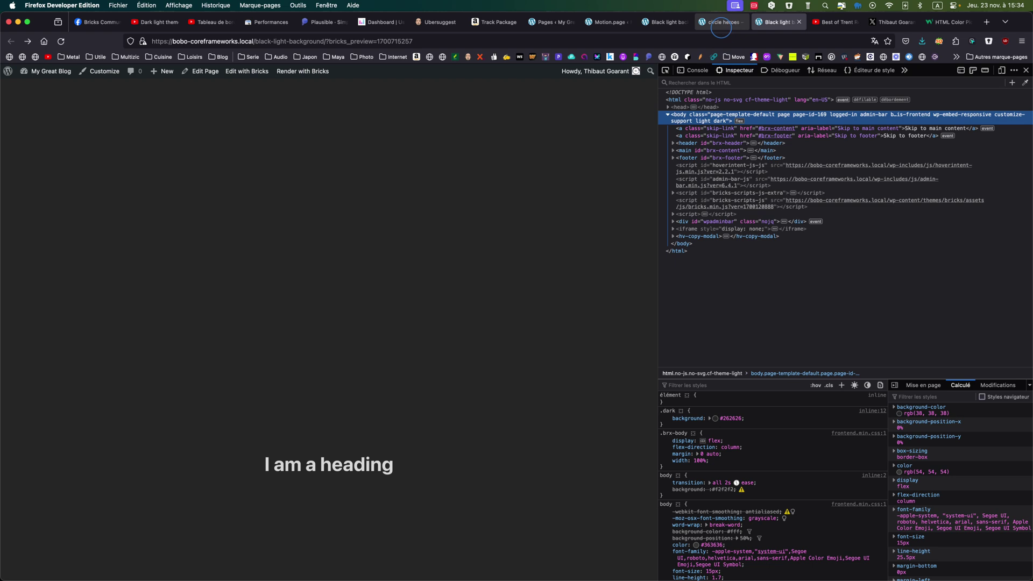
pyautogui.click(721, 27)
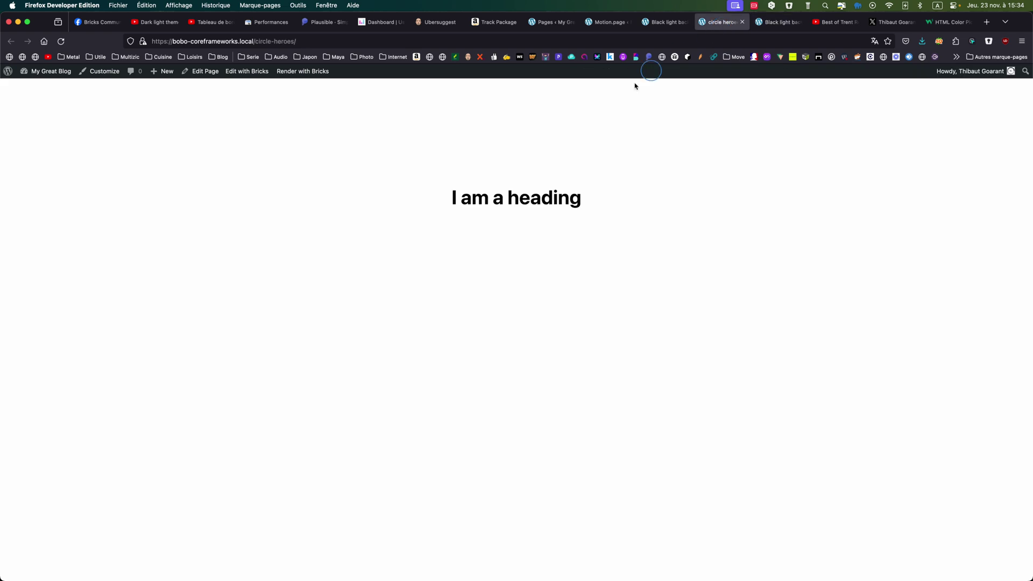
# Give the .turn-dark heading a duplicated Enter viewport interaction set to Remove attribute, and save.
pyautogui.click(666, 22)
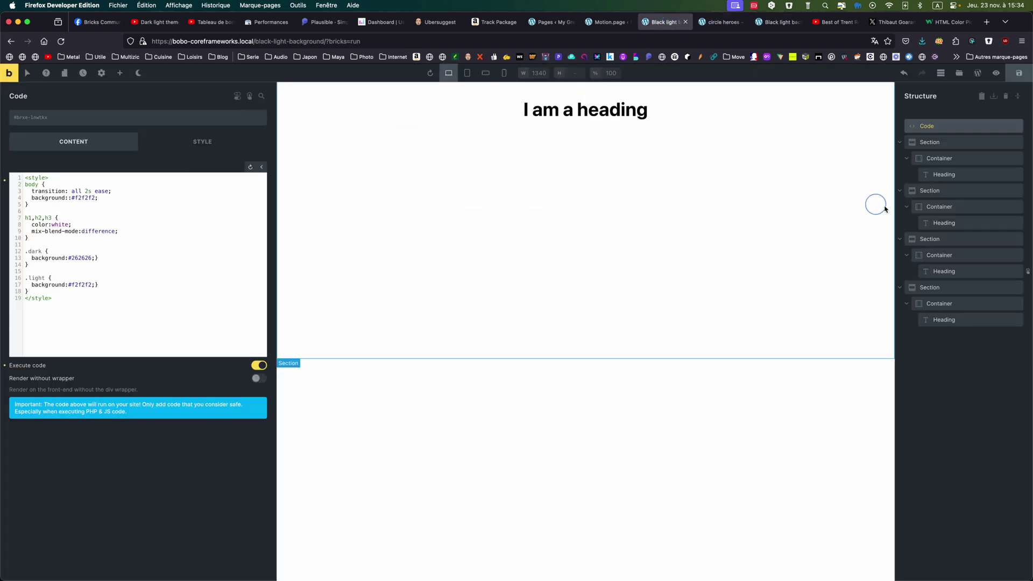
pyautogui.click(946, 175)
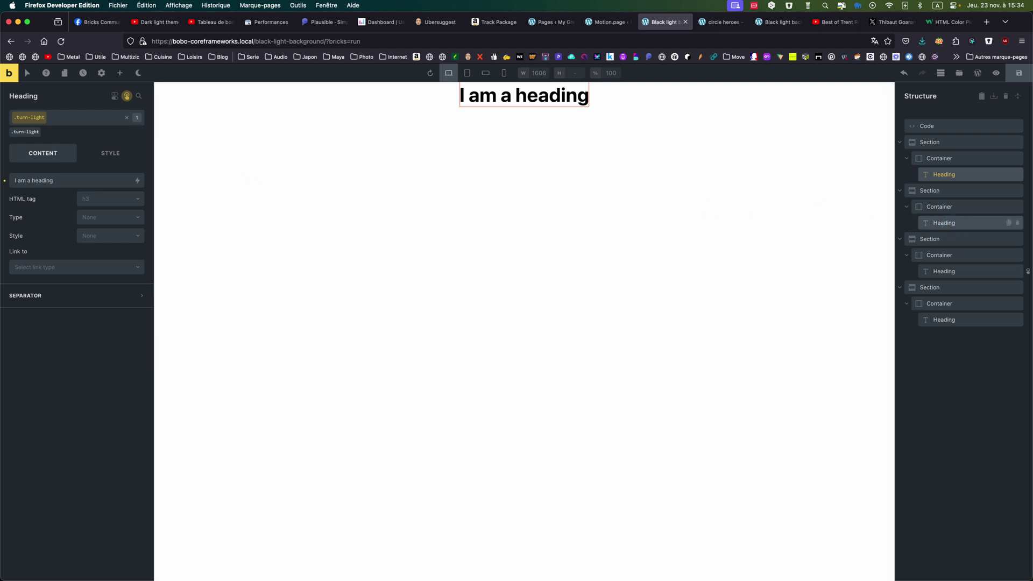
pyautogui.click(948, 223)
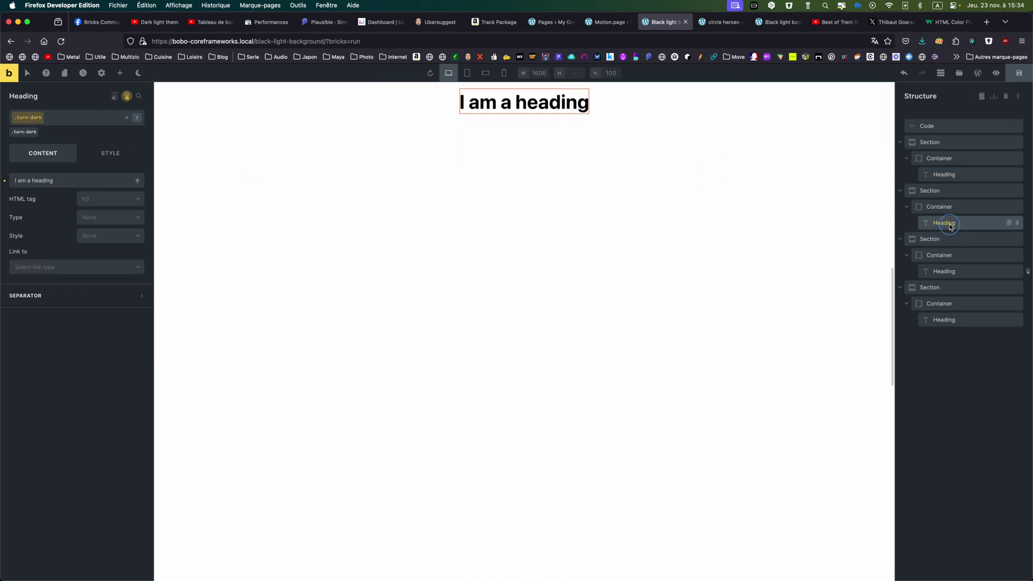
pyautogui.click(127, 95)
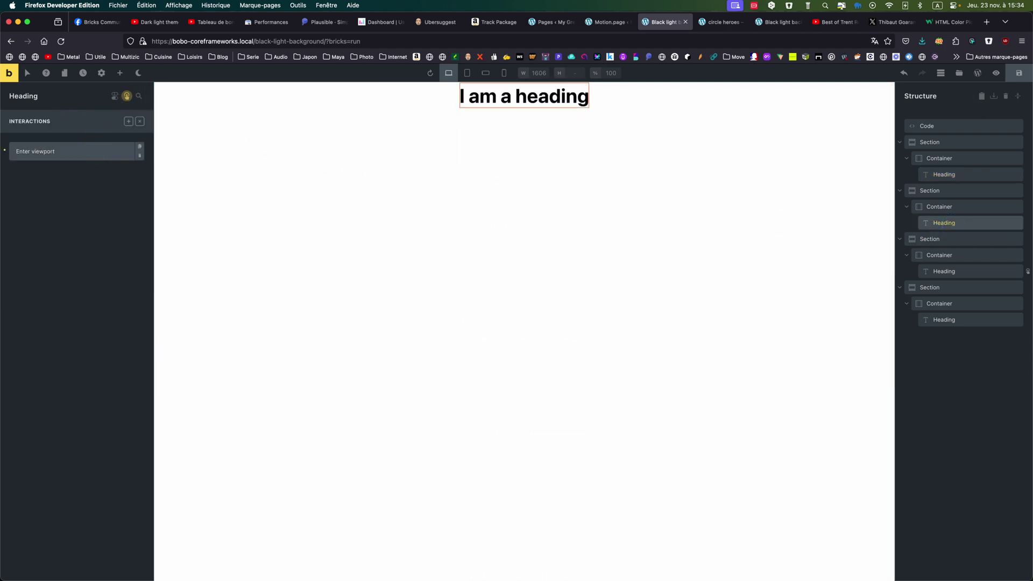
pyautogui.click(94, 148)
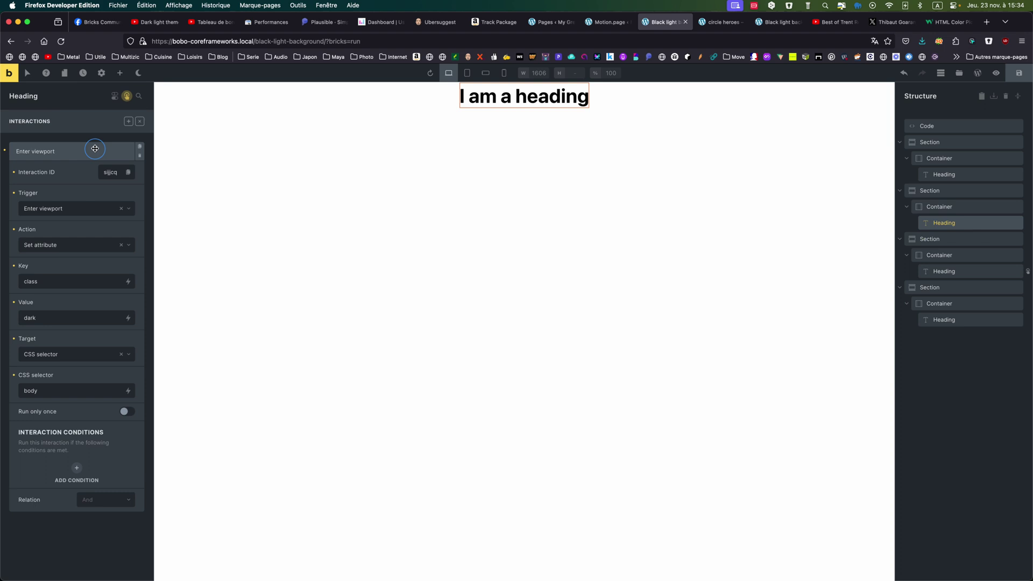
pyautogui.click(95, 149)
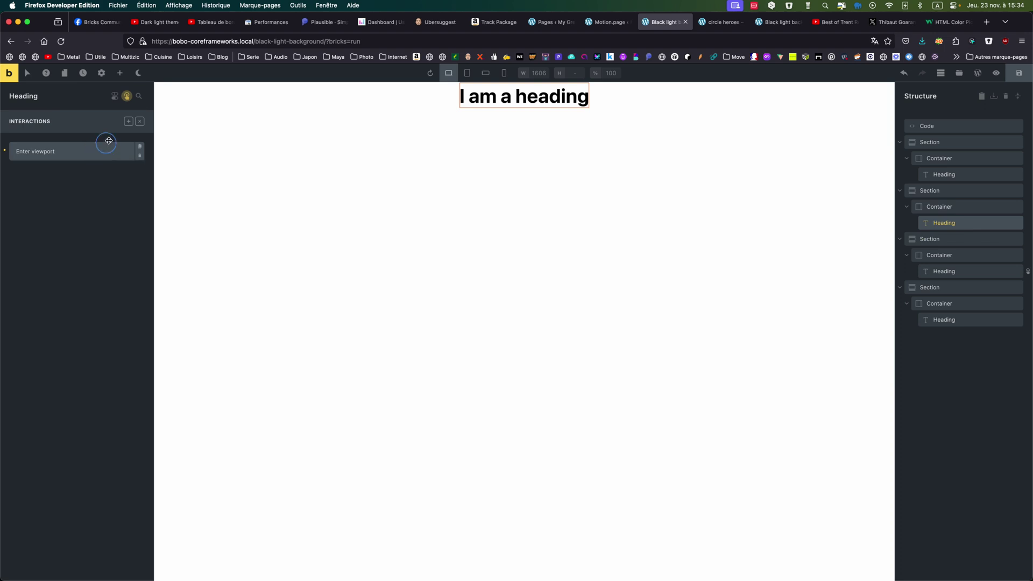
pyautogui.click(140, 148)
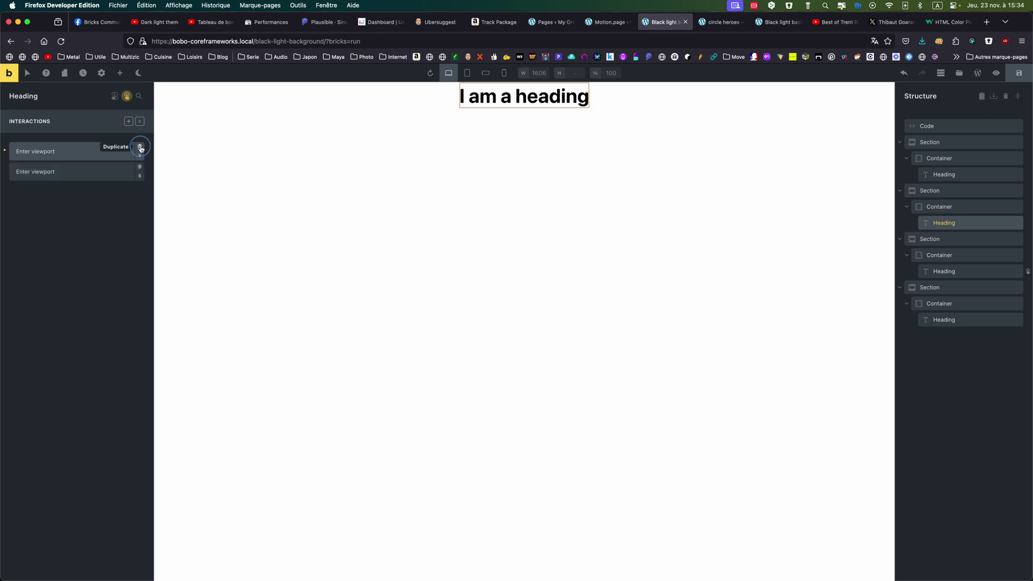
pyautogui.click(100, 172)
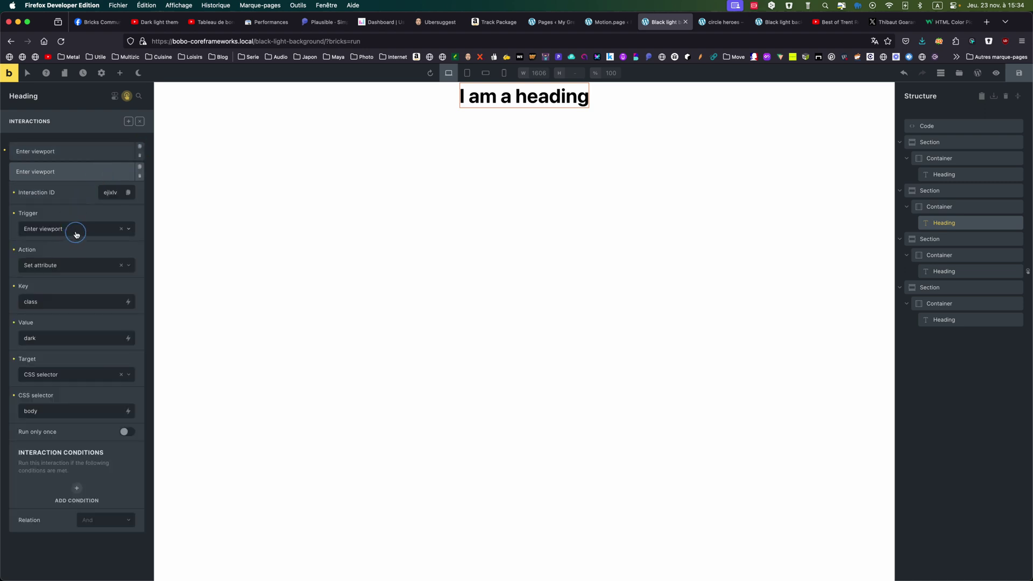
pyautogui.click(63, 266)
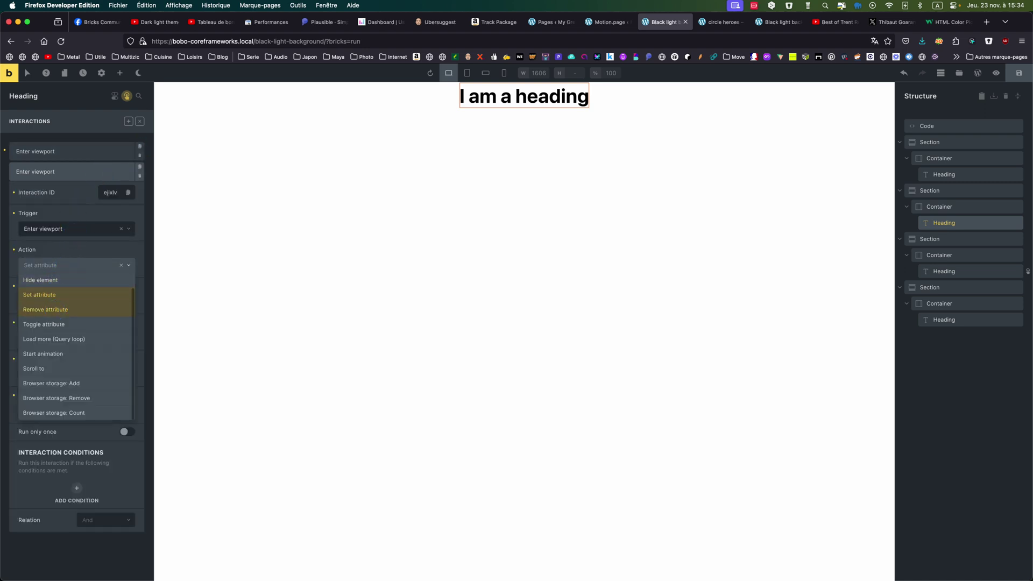
pyautogui.click(45, 309)
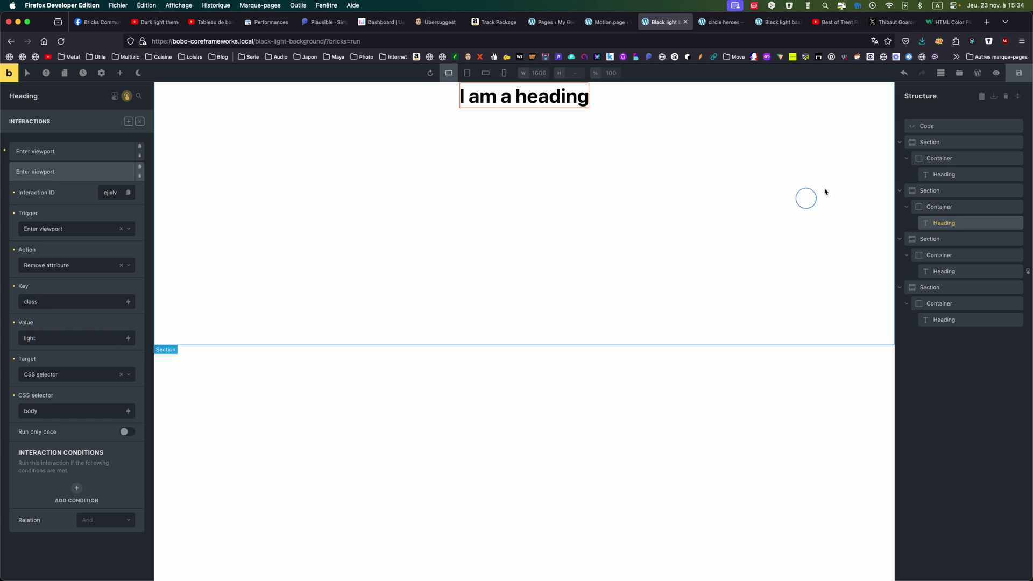
pyautogui.click(1019, 76)
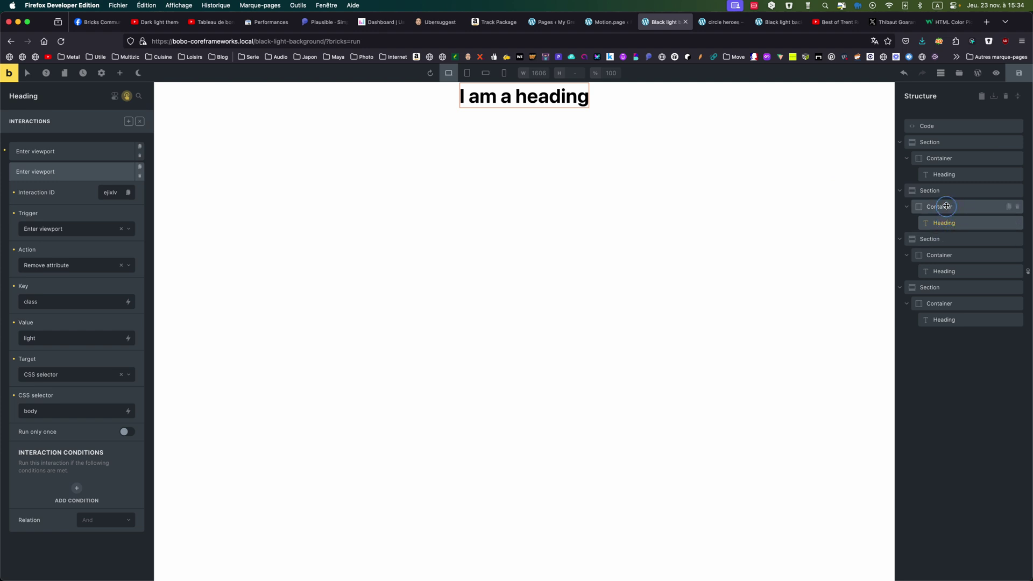
# Give the first heading a duplicated Enter viewport interaction that removes the body class 'dark'.
pyautogui.click(941, 175)
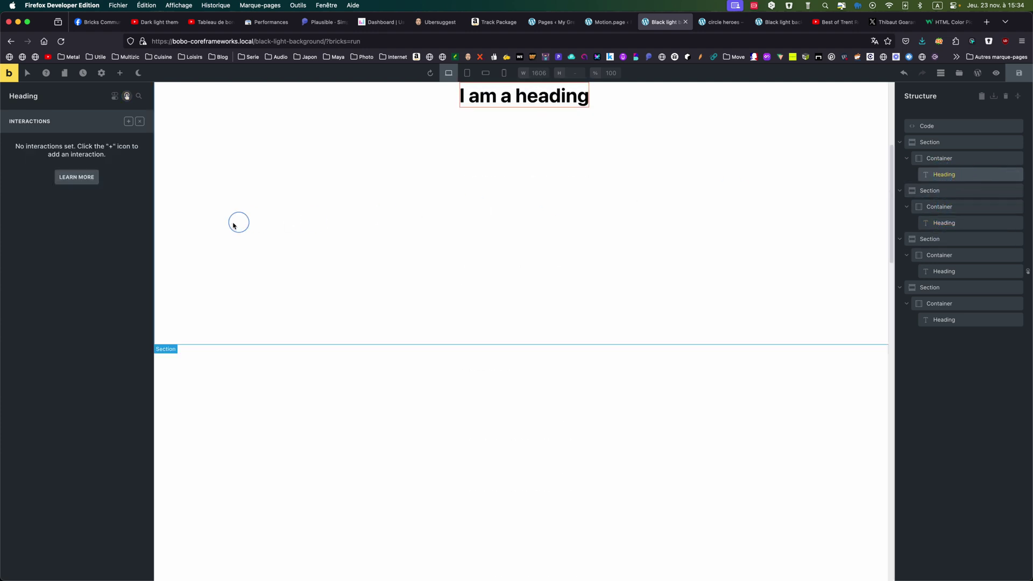
pyautogui.click(139, 119)
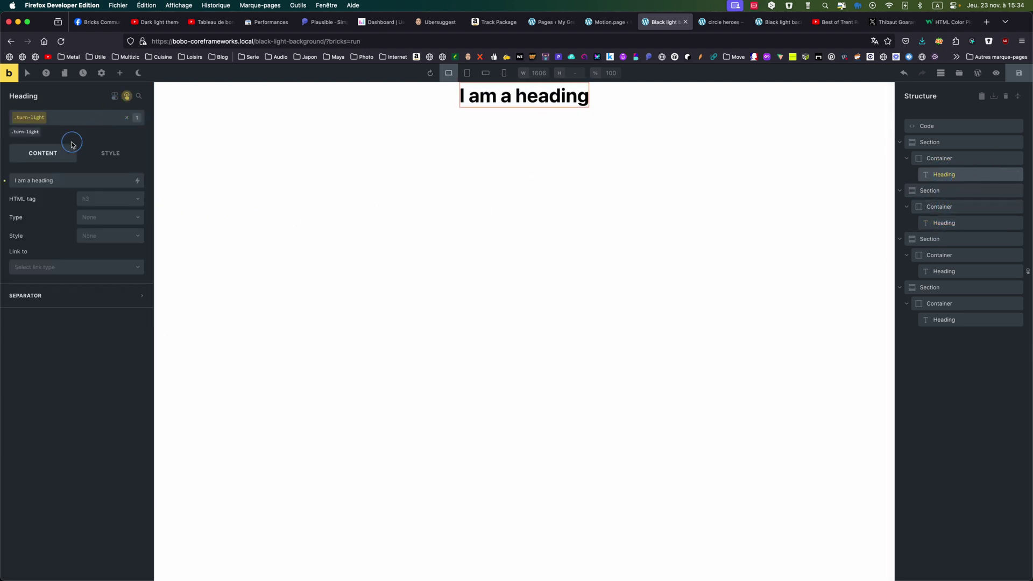
pyautogui.click(24, 133)
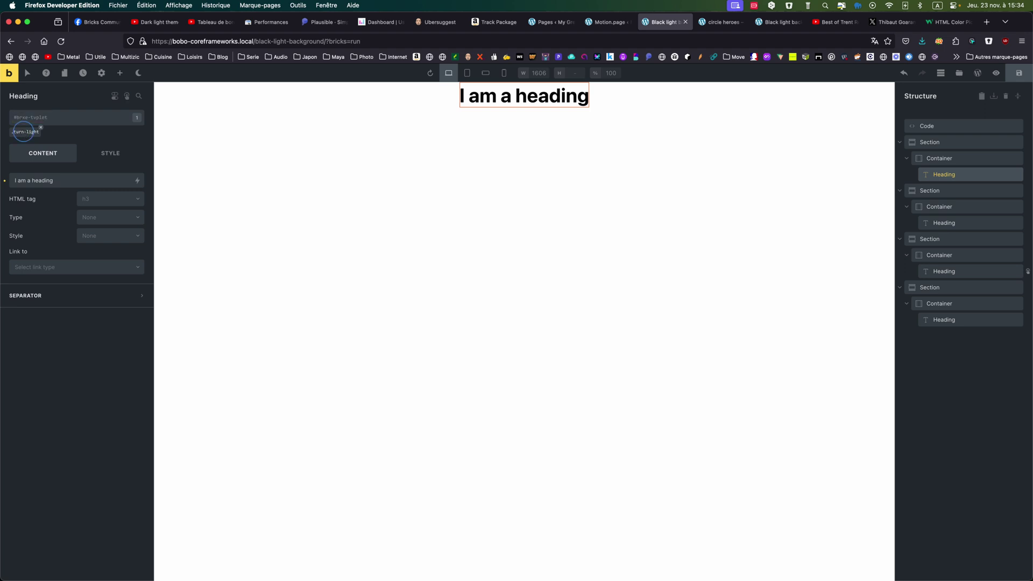
pyautogui.click(127, 96)
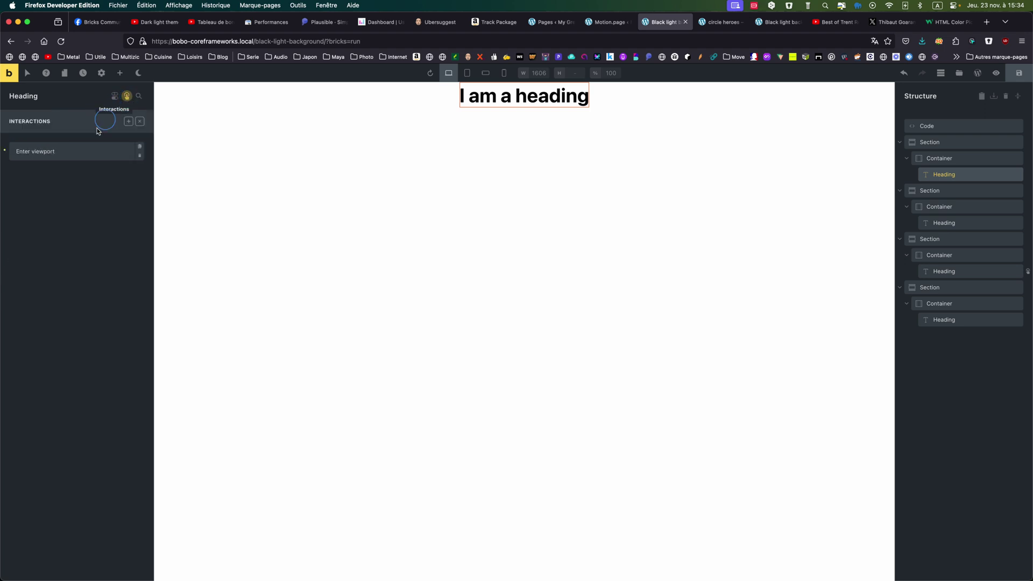
pyautogui.click(100, 153)
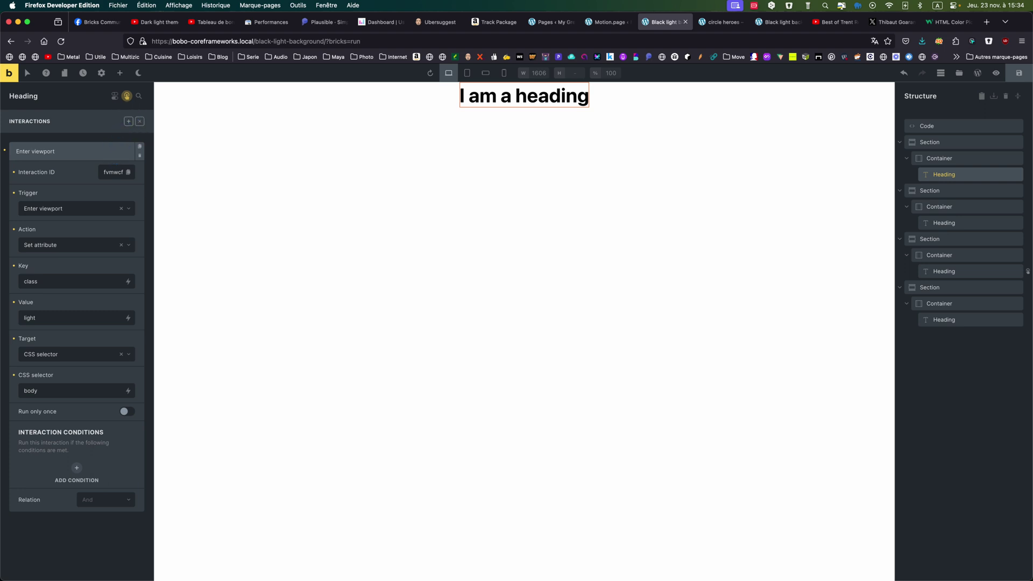
pyautogui.click(124, 151)
pyautogui.click(139, 146)
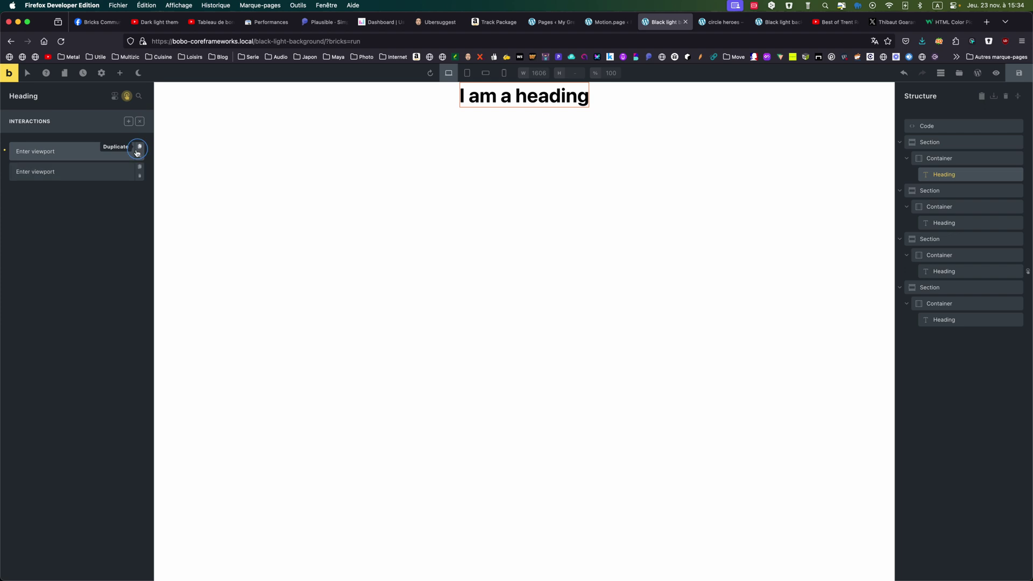
pyautogui.click(106, 173)
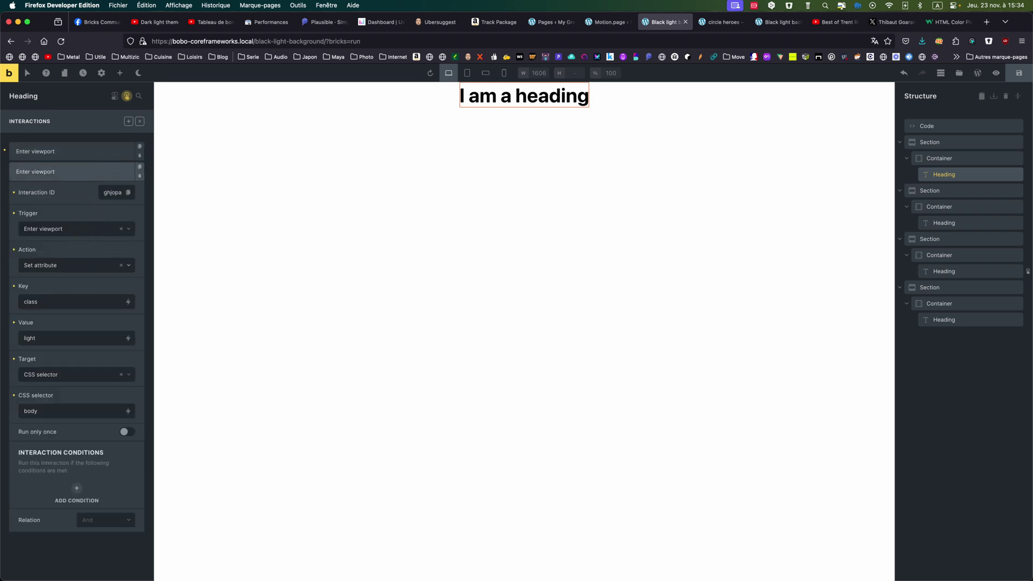
pyautogui.click(84, 266)
pyautogui.click(69, 306)
pyautogui.click(48, 337)
pyautogui.write('dark')
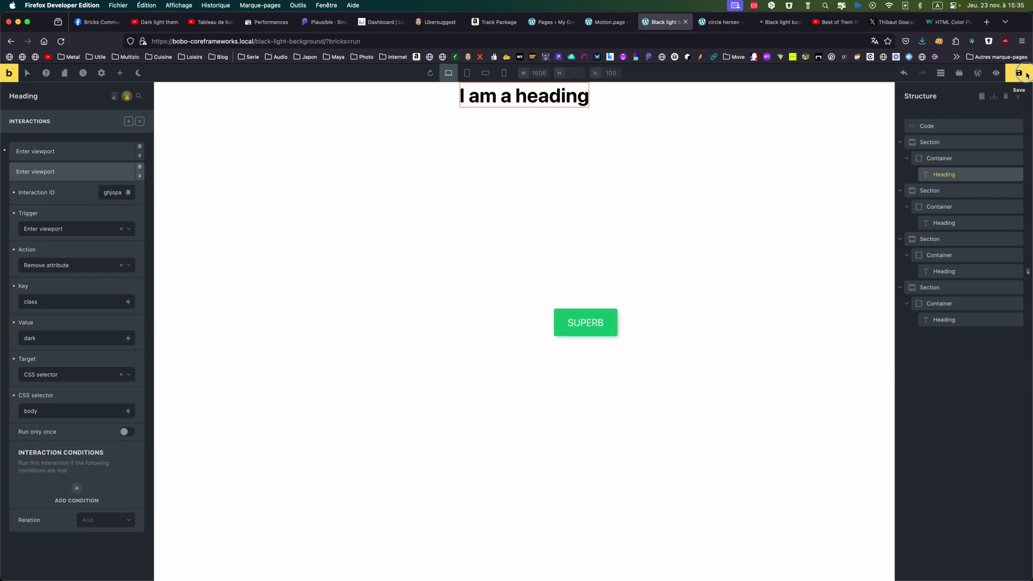
pyautogui.click(779, 22)
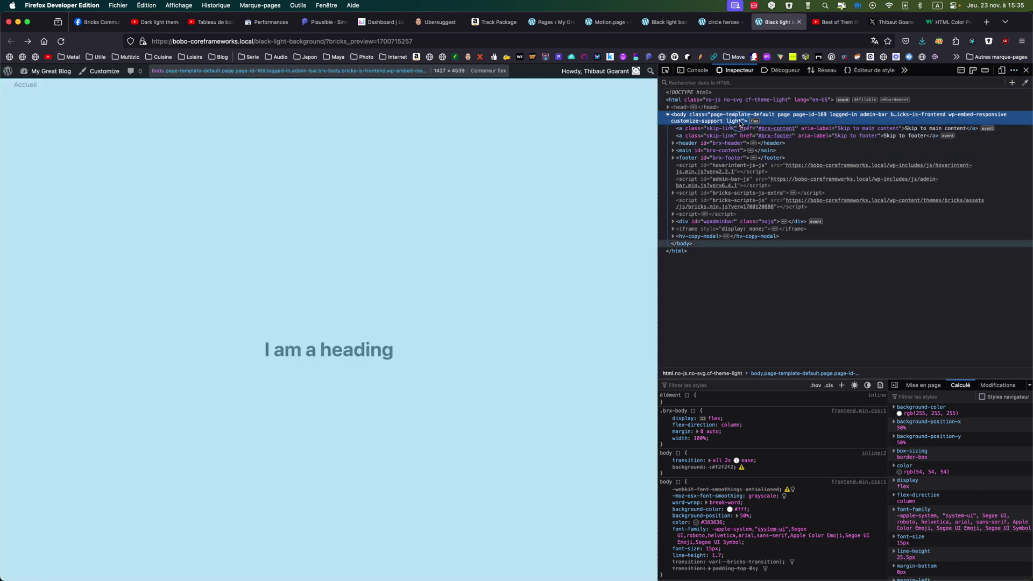
# Scroll the preview down through every heading section and back up, checking the body class alternates dark/light.
pyautogui.scroll(-3, 594, 177)
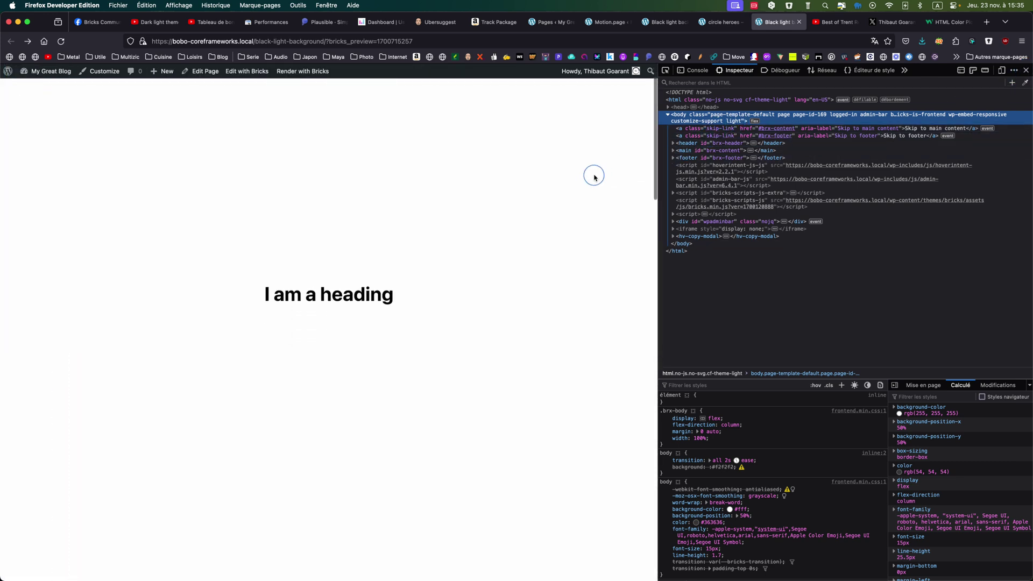
pyautogui.scroll(-5, 595, 178)
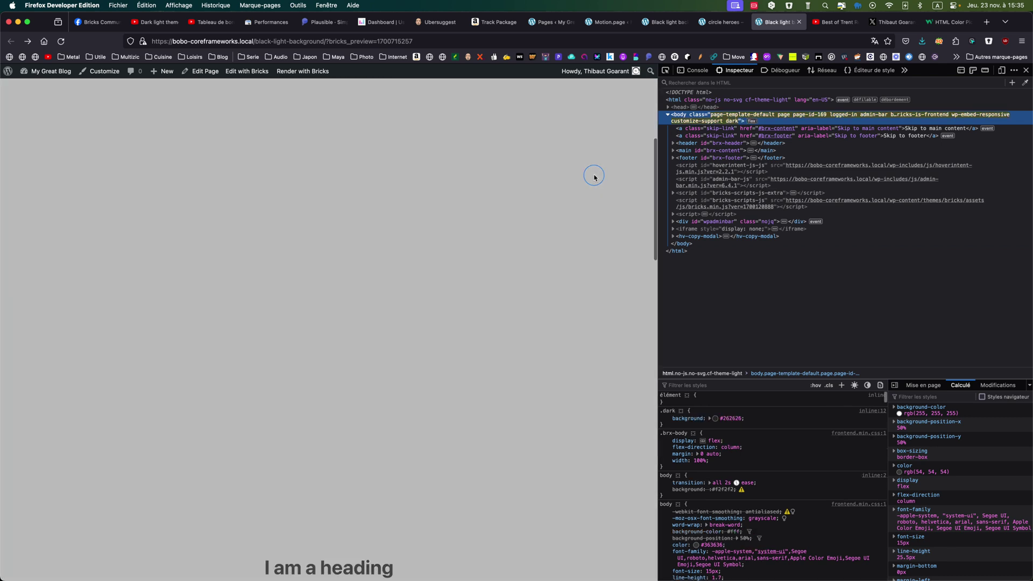
pyautogui.scroll(-2, 595, 173)
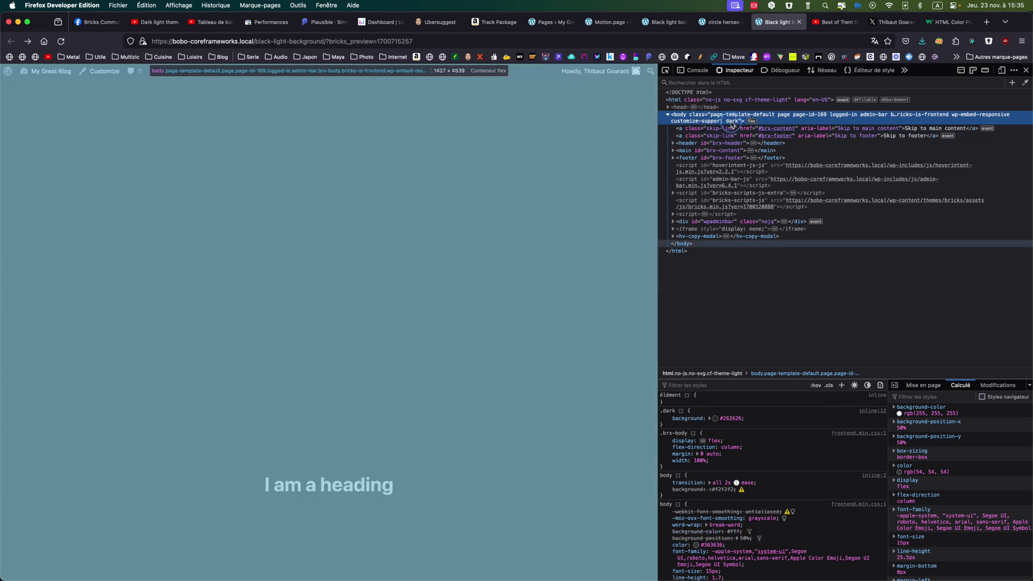
pyautogui.scroll(-5, 587, 179)
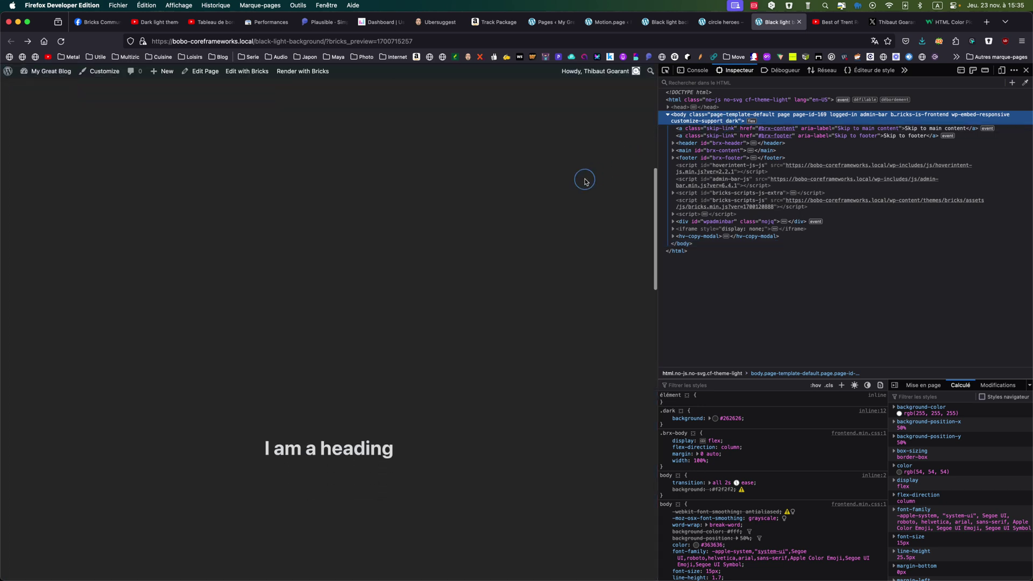
pyautogui.scroll(-6, 586, 182)
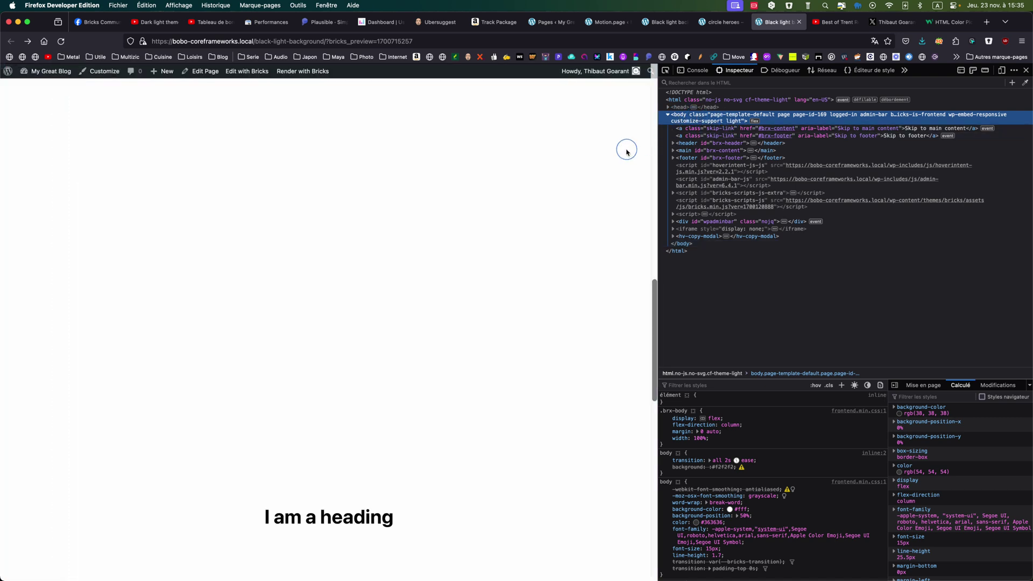
pyautogui.scroll(-5, 594, 155)
pyautogui.scroll(-5, 595, 156)
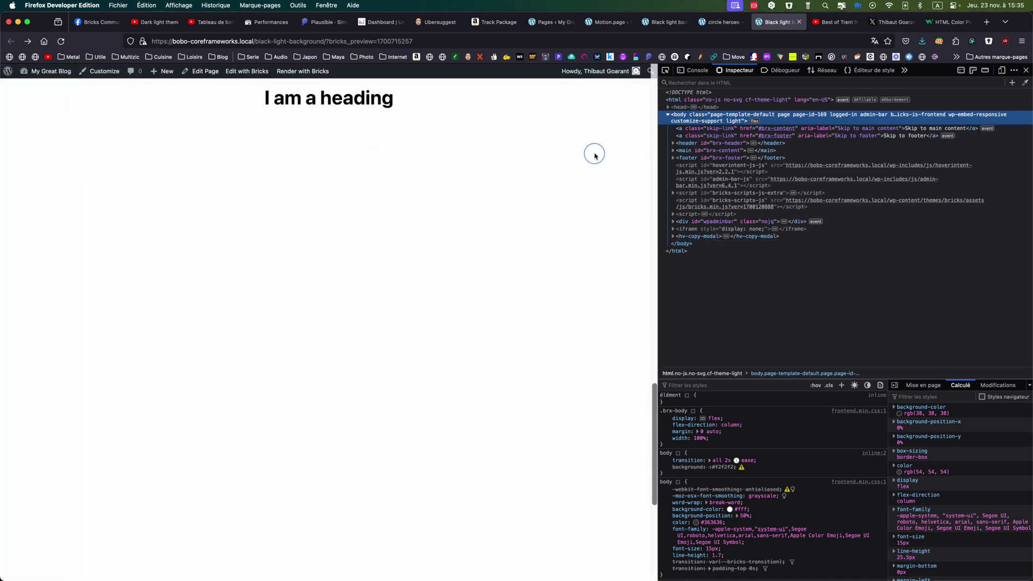
pyautogui.scroll(-3, 595, 156)
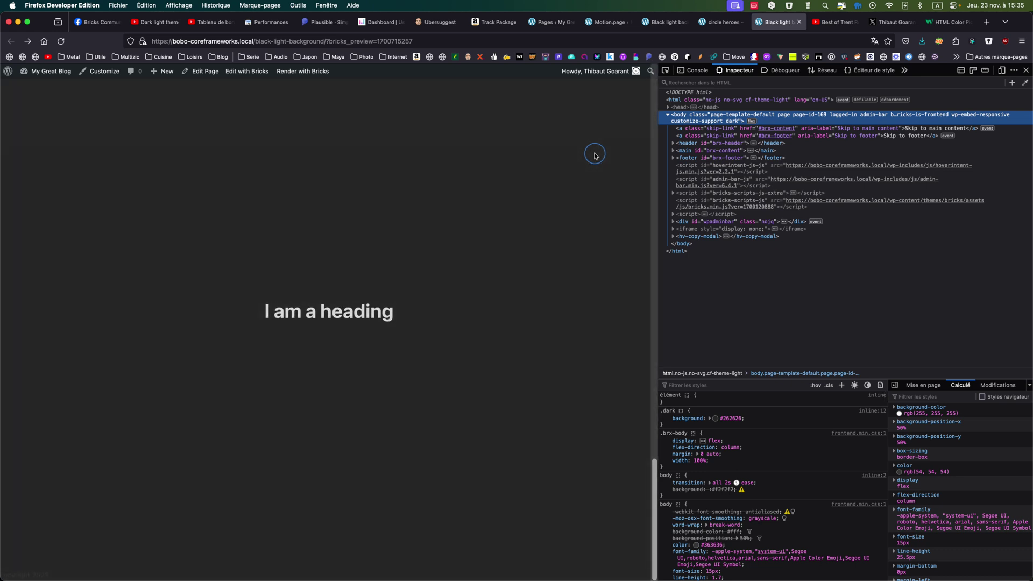
pyautogui.scroll(15, 595, 156)
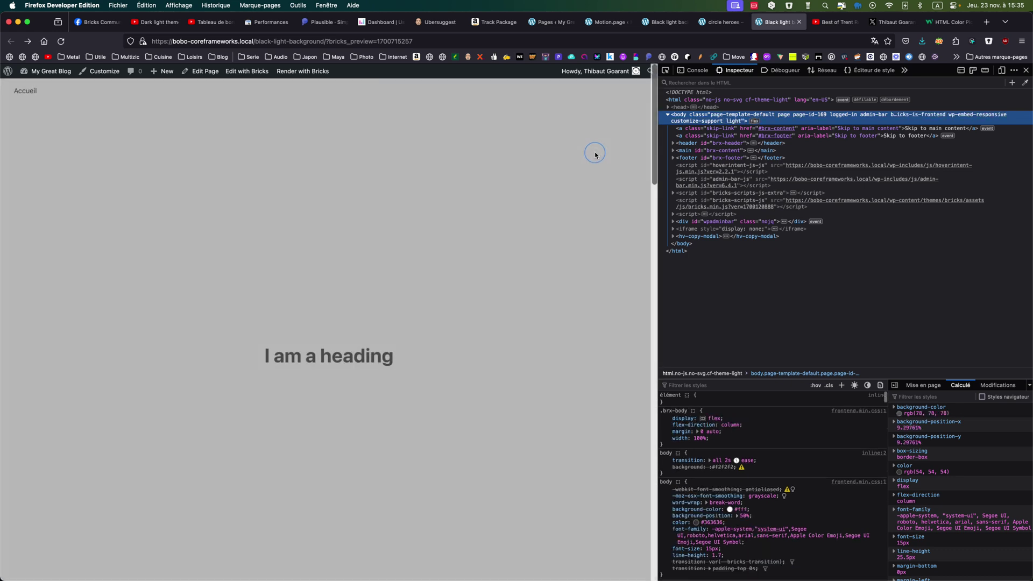
# Close DevTools and scroll the full-width preview to watch backgrounds fade between dark grey and white.
pyautogui.click(1026, 71)
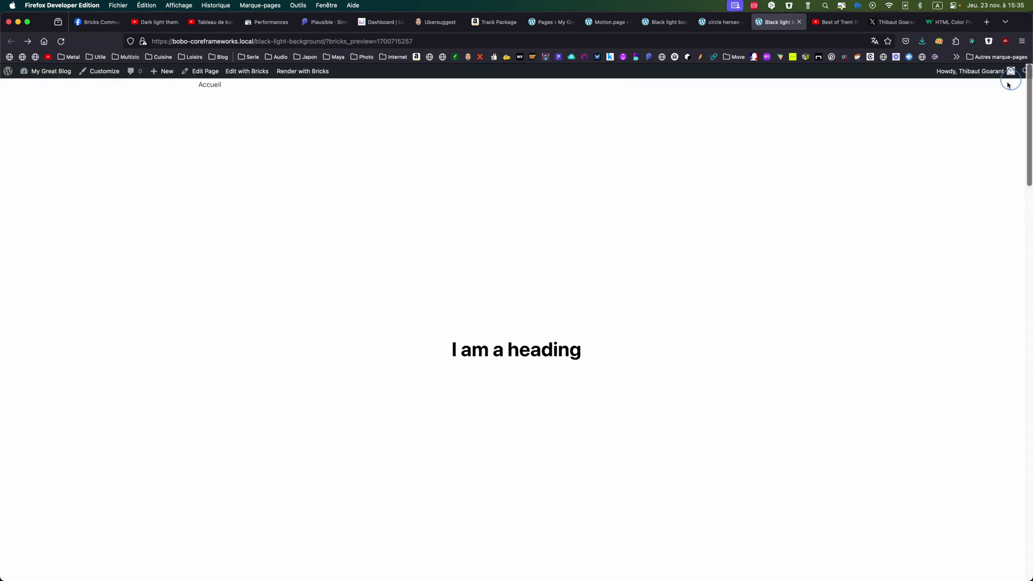
pyautogui.scroll(-5, 478, 323)
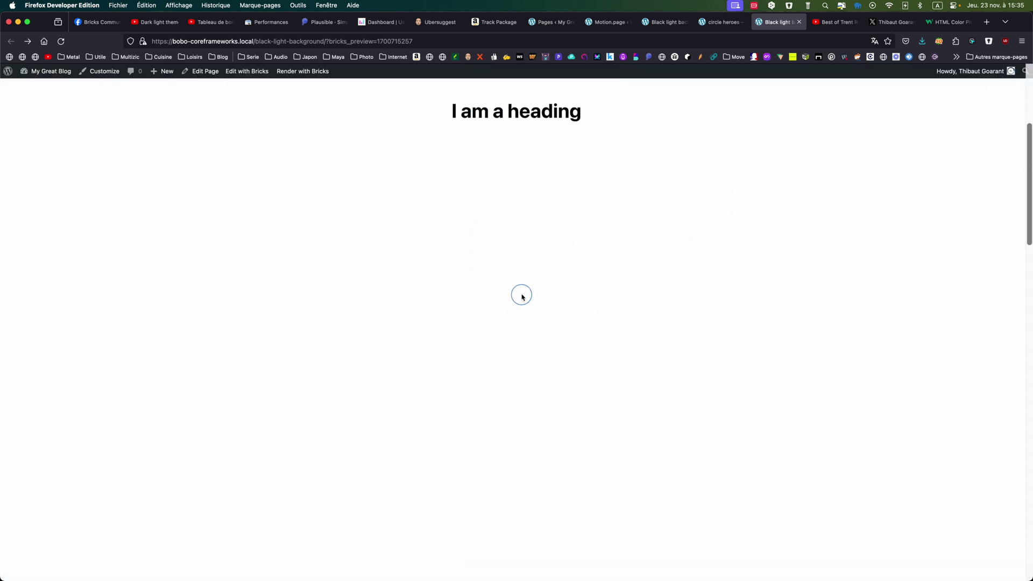
pyautogui.scroll(-5, 522, 296)
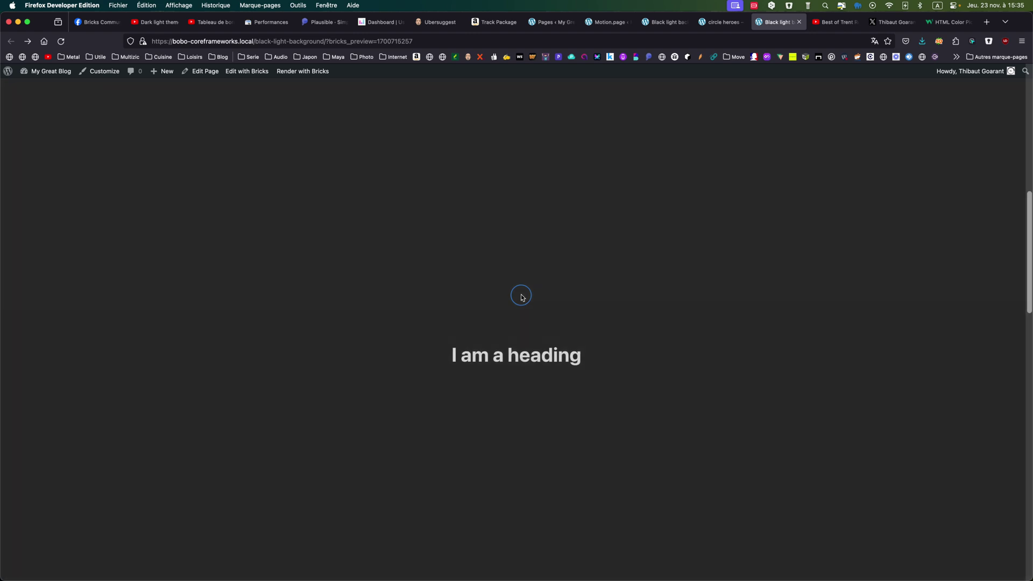
pyautogui.scroll(-4, 521, 297)
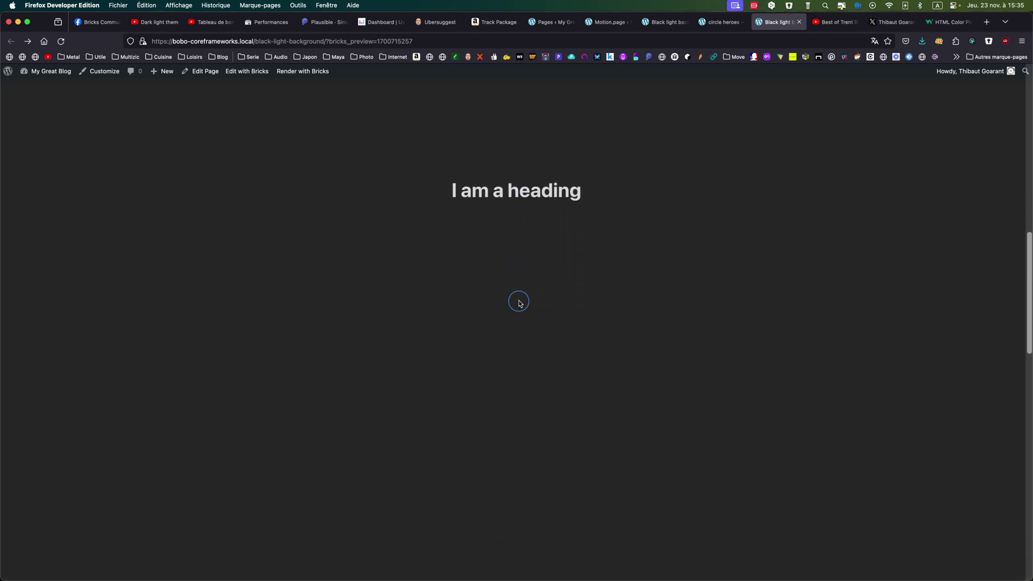
pyautogui.scroll(-5, 520, 303)
pyautogui.scroll(-1, 519, 303)
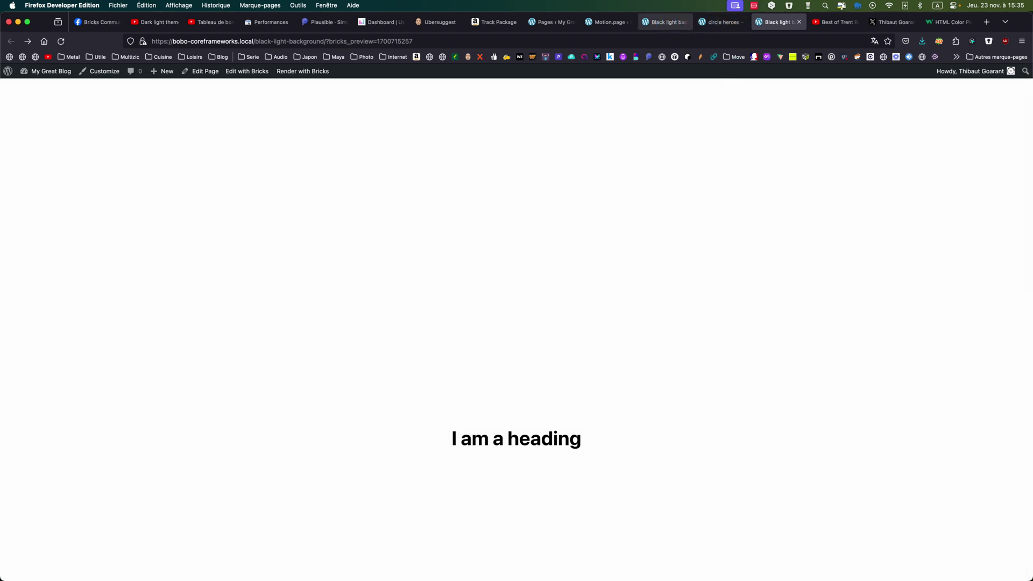
pyautogui.click(666, 22)
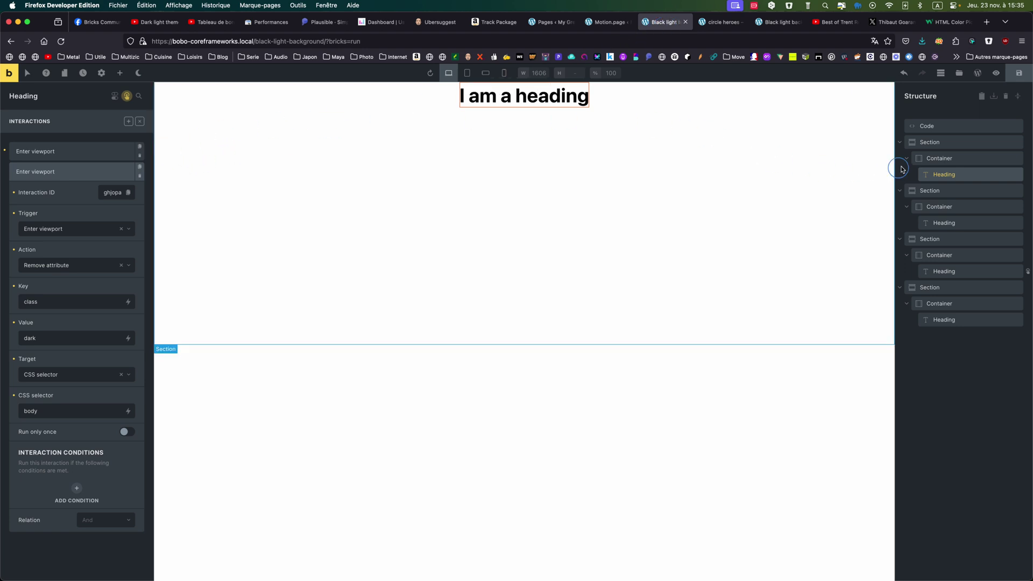
# Select the Code element and review its CSS making h1–h3 white with mix-blend-mode difference, then save.
pyautogui.click(933, 125)
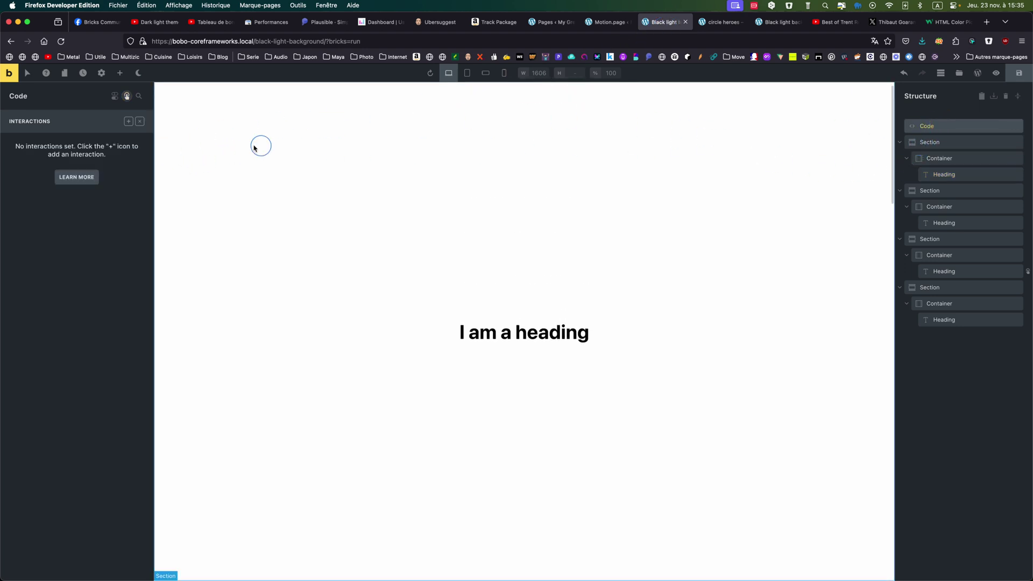
pyautogui.click(140, 121)
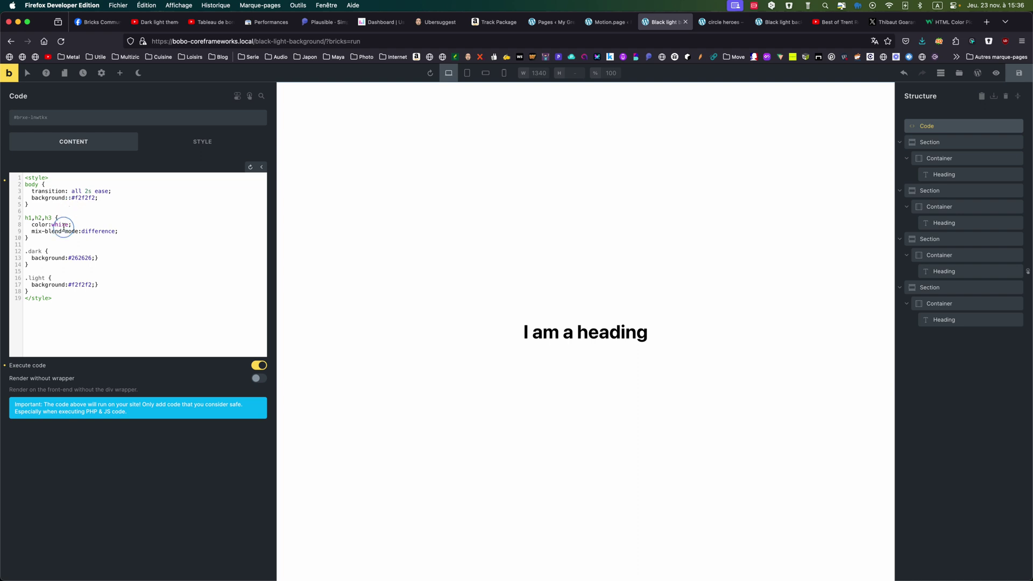
pyautogui.doubleClick(61, 226)
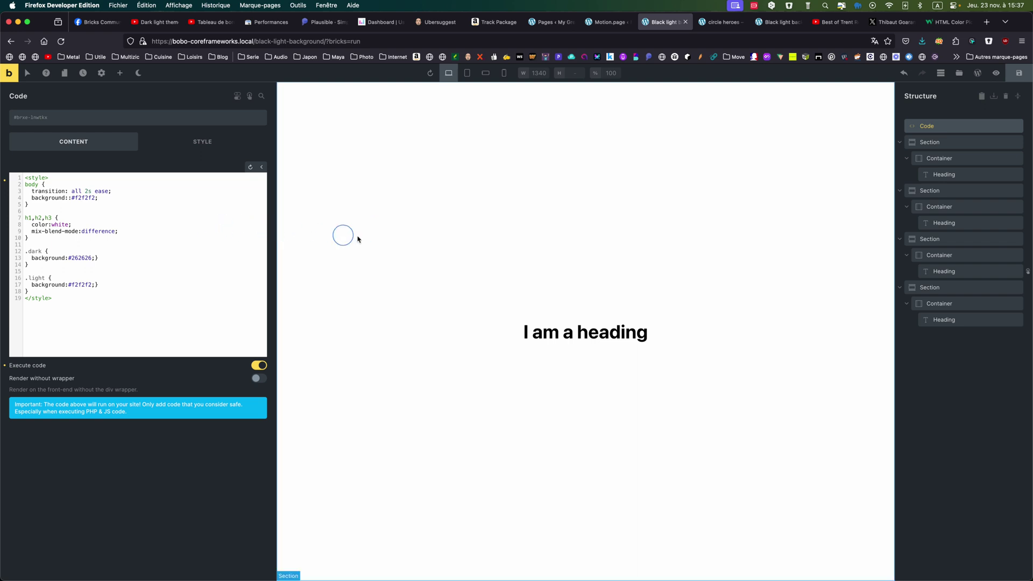
pyautogui.click(1021, 75)
# Open the front-end preview and scroll to the light 'I am a heading' over the dark grey background.
pyautogui.click(997, 73)
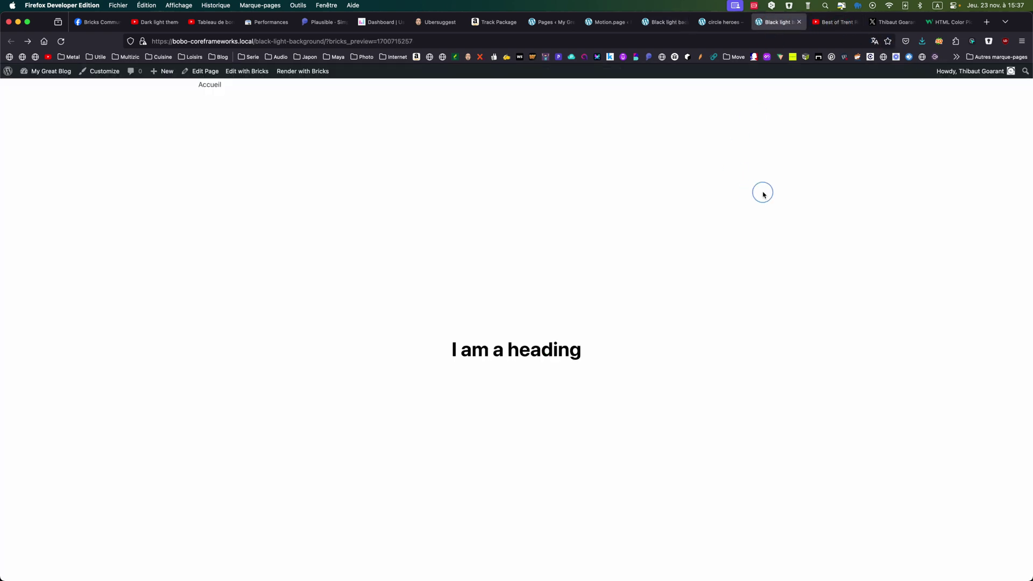
pyautogui.click(665, 22)
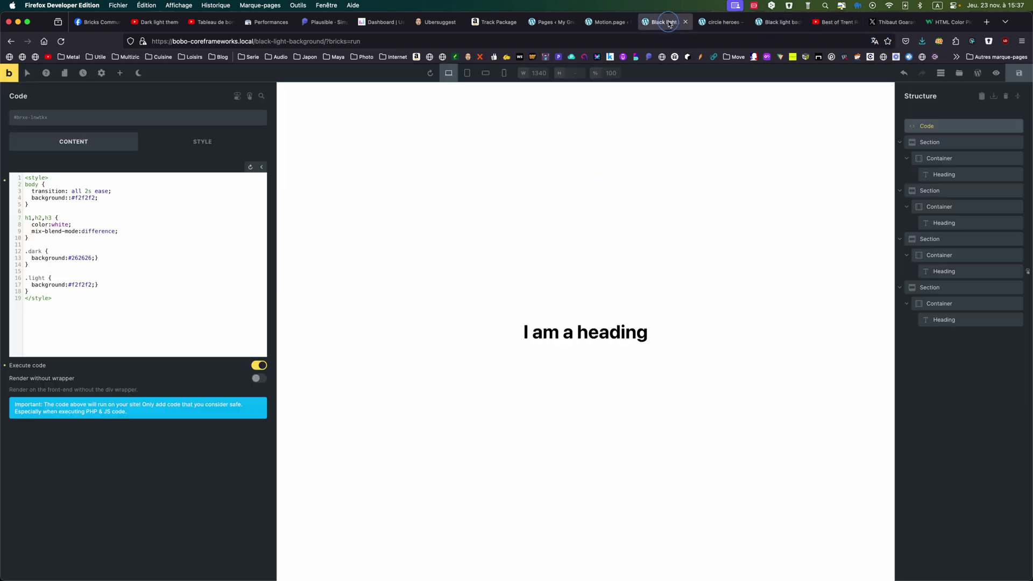
pyautogui.click(777, 22)
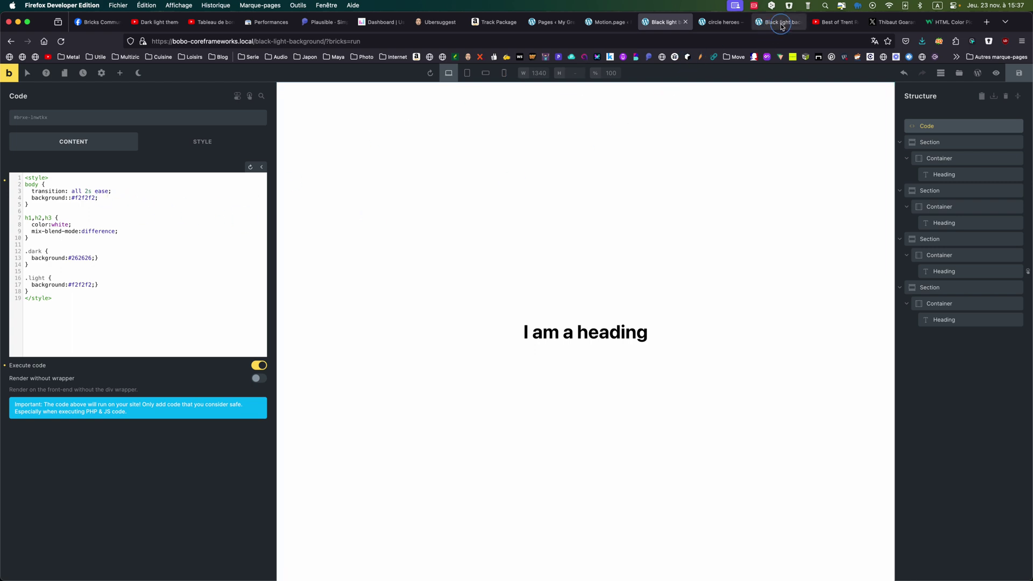
pyautogui.scroll(-5, 688, 200)
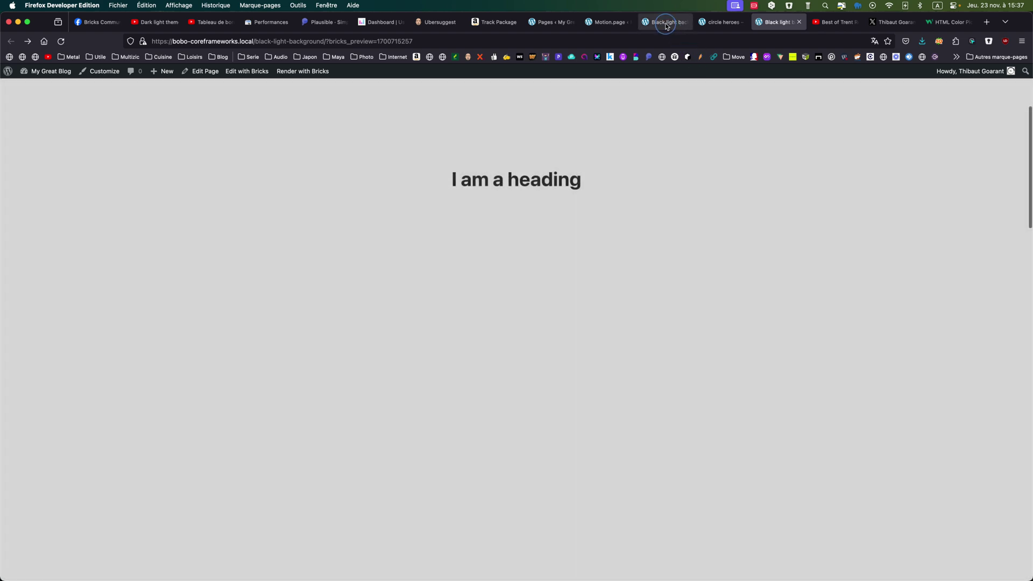
pyautogui.click(665, 22)
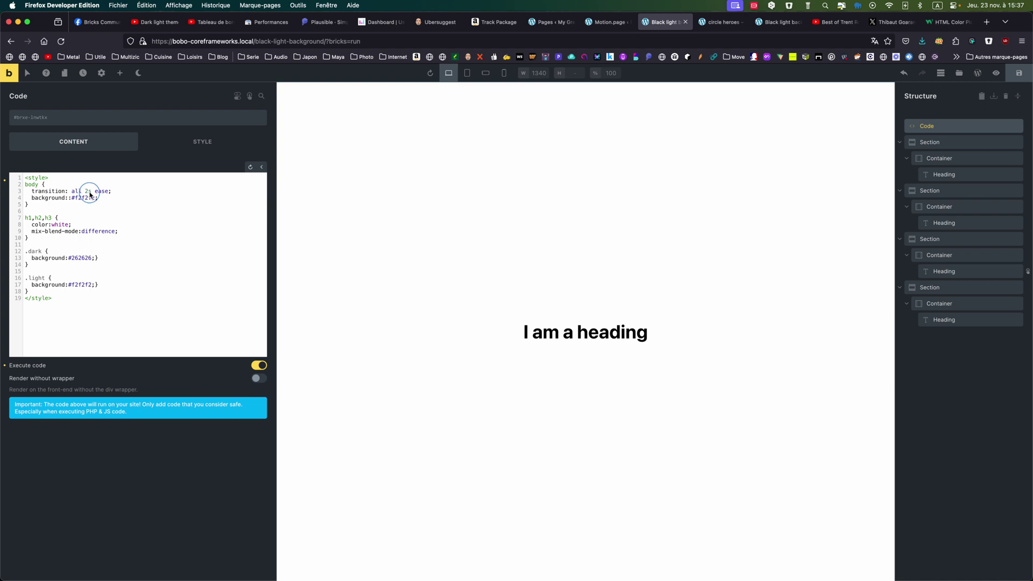
pyautogui.click(752, 6)
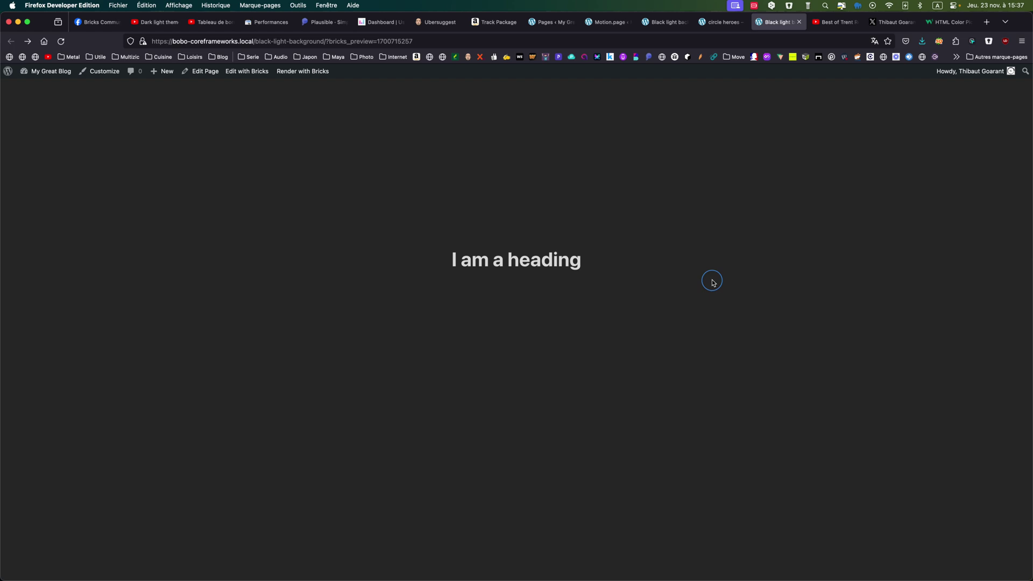
pyautogui.scroll(-2, 712, 281)
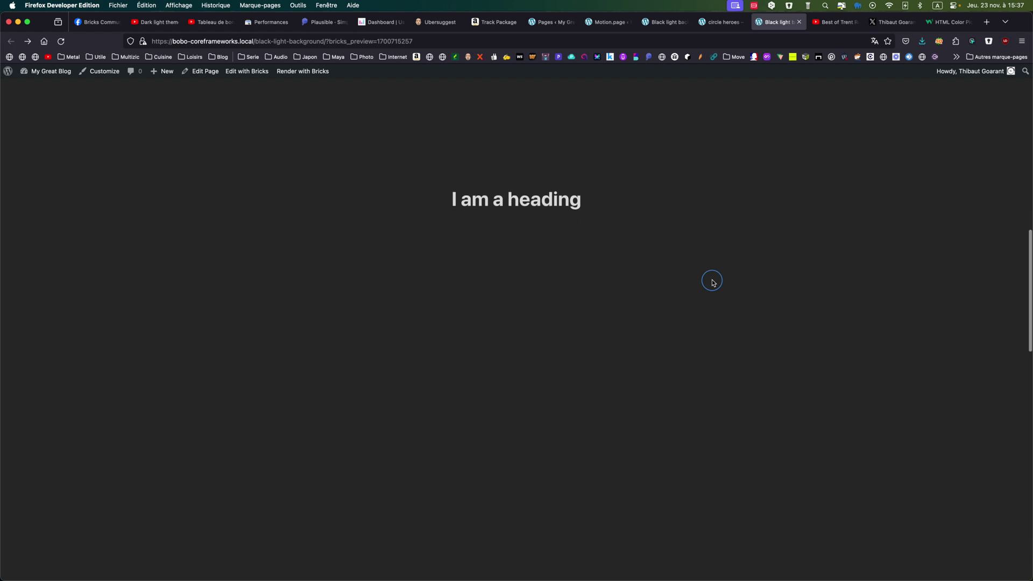
pyautogui.scroll(-5, 712, 281)
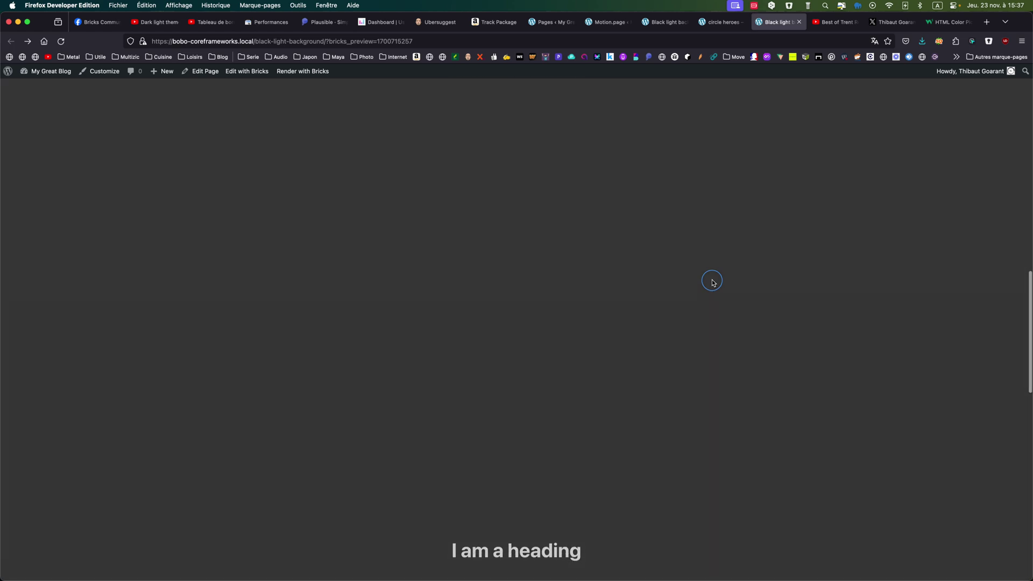
pyautogui.scroll(-5, 712, 281)
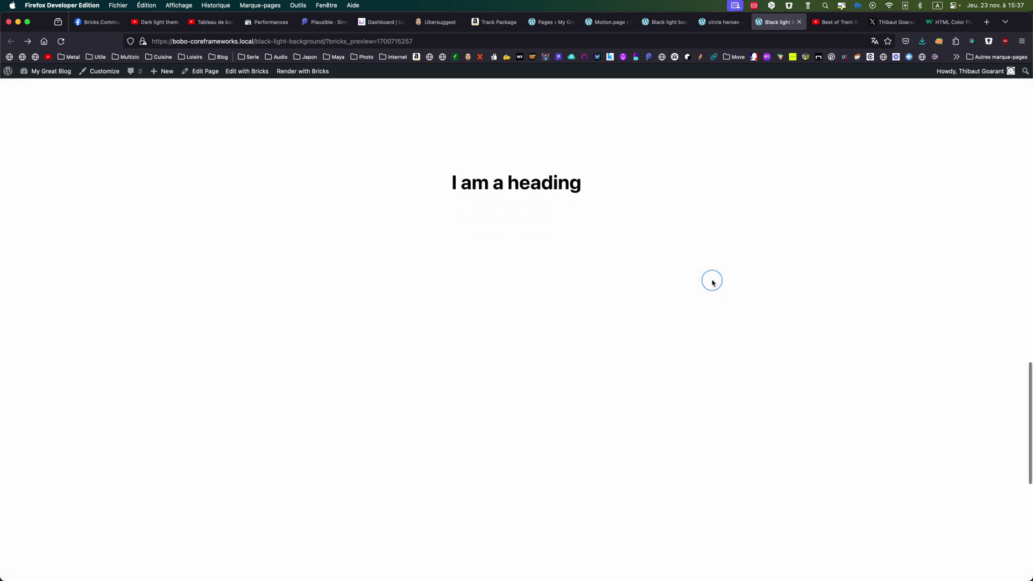
pyautogui.scroll(-5, 712, 281)
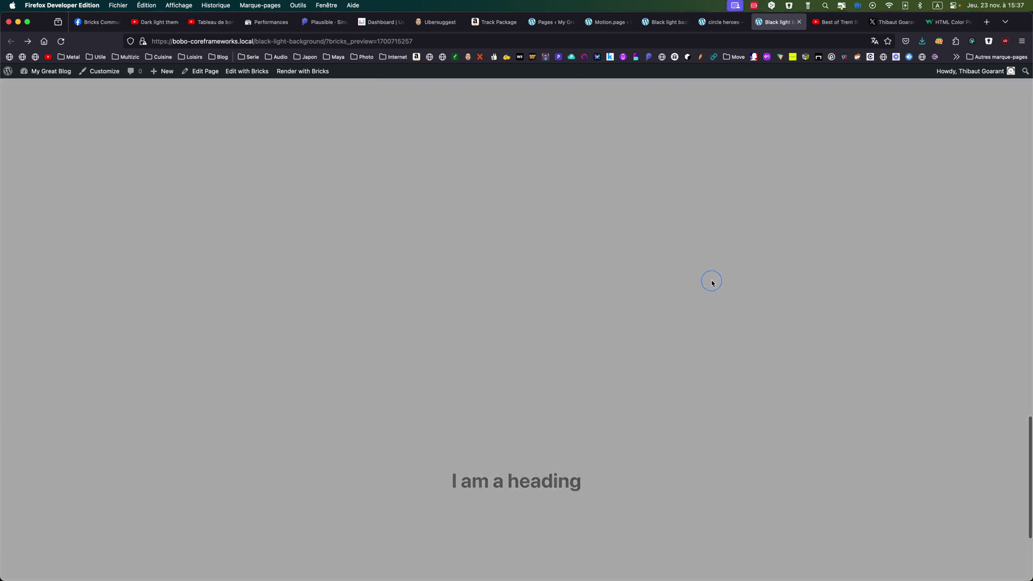
pyautogui.scroll(12, 711, 281)
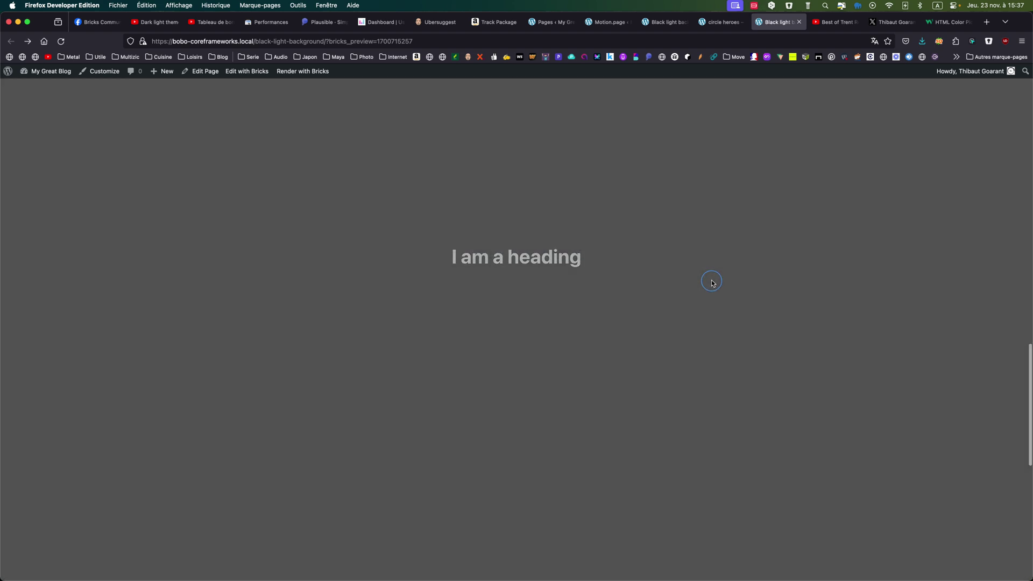
pyautogui.scroll(10, 712, 281)
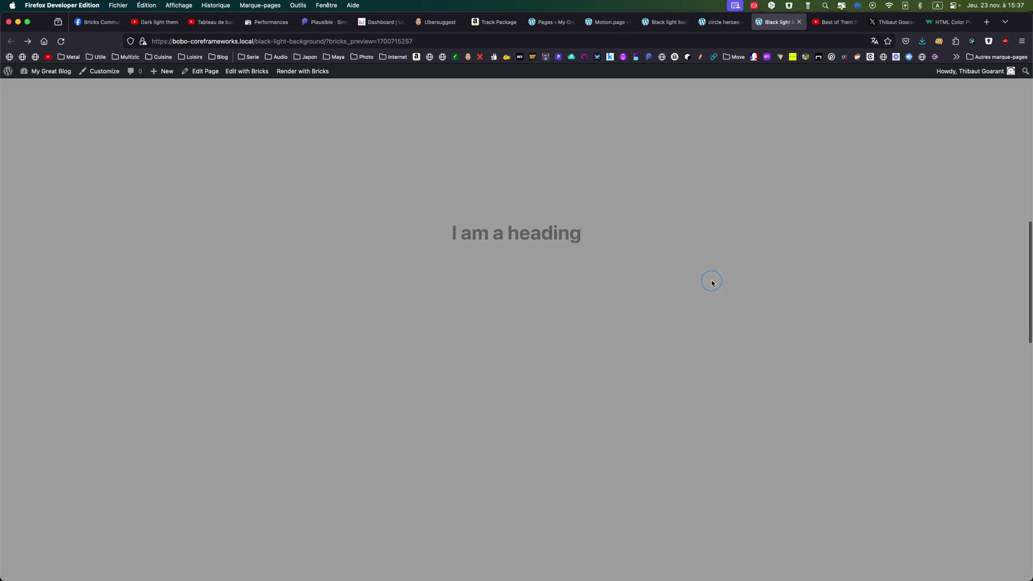